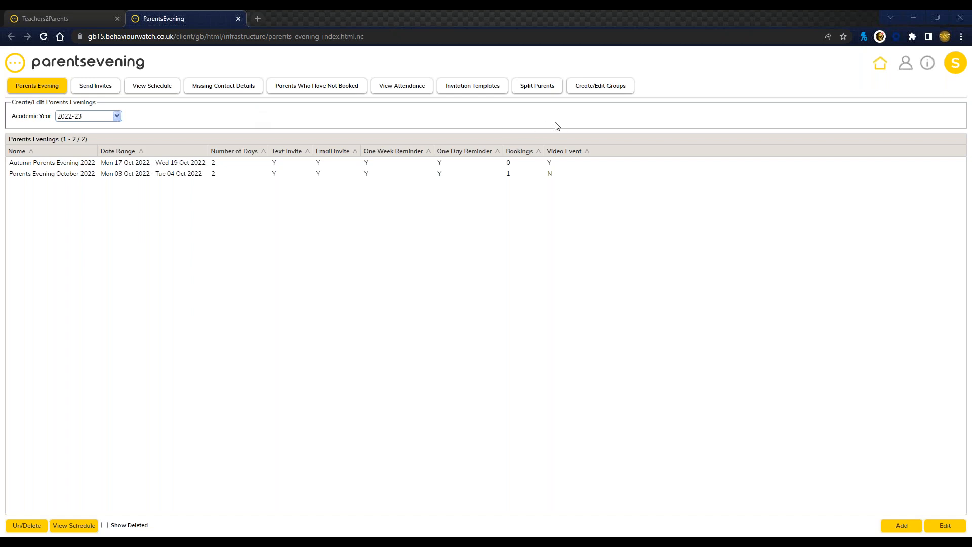
Step: Open the people records and view the student list with its parent contact details
{"action": "left_click", "coordinate": [907, 72]}
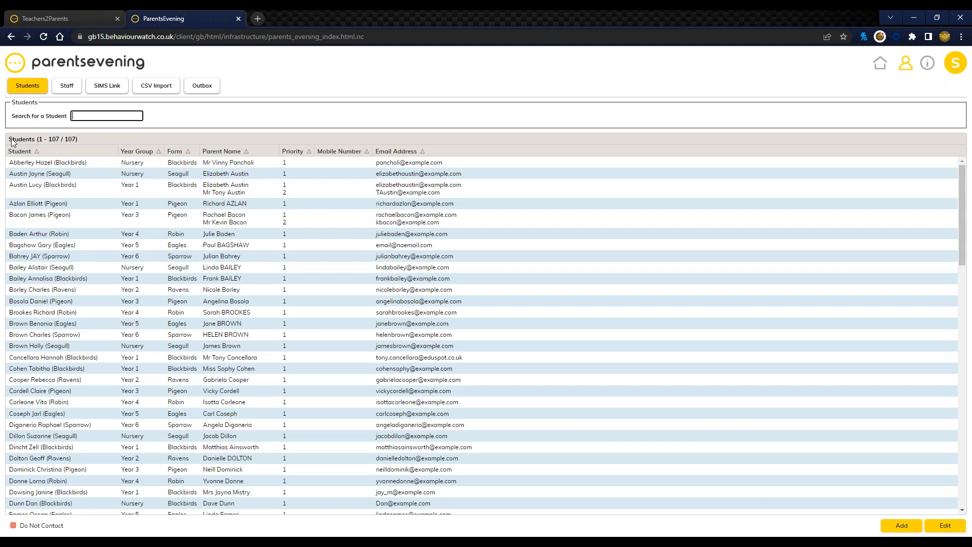
{"action": "left_click_drag", "start_coordinate": [36, 140], "coordinate": [92, 140]}
{"action": "left_click", "coordinate": [107, 132]}
Step: Open the Preparation Guide from the support guides, examine its contents on importing student/parent data, and close it
{"action": "left_click", "coordinate": [928, 70]}
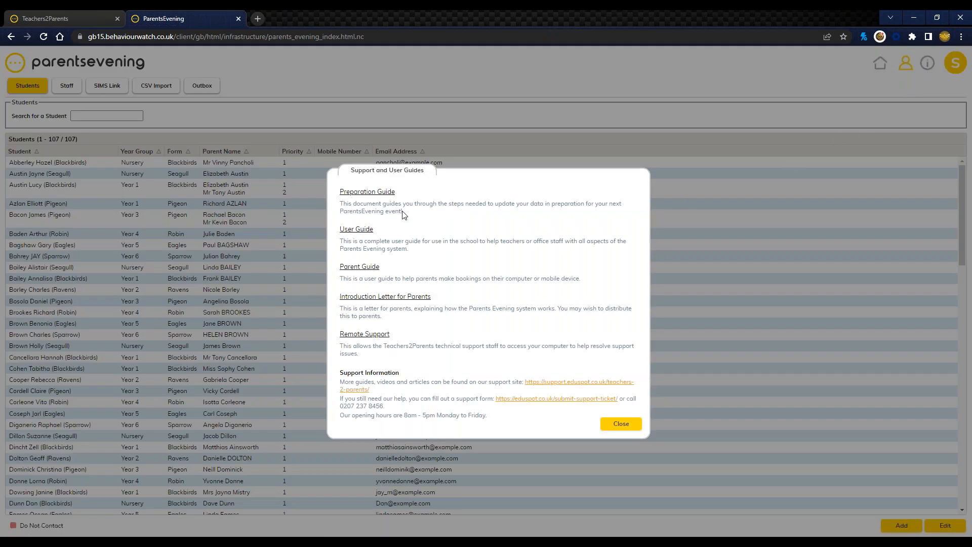
{"action": "left_click_drag", "start_coordinate": [391, 208], "coordinate": [341, 202]}
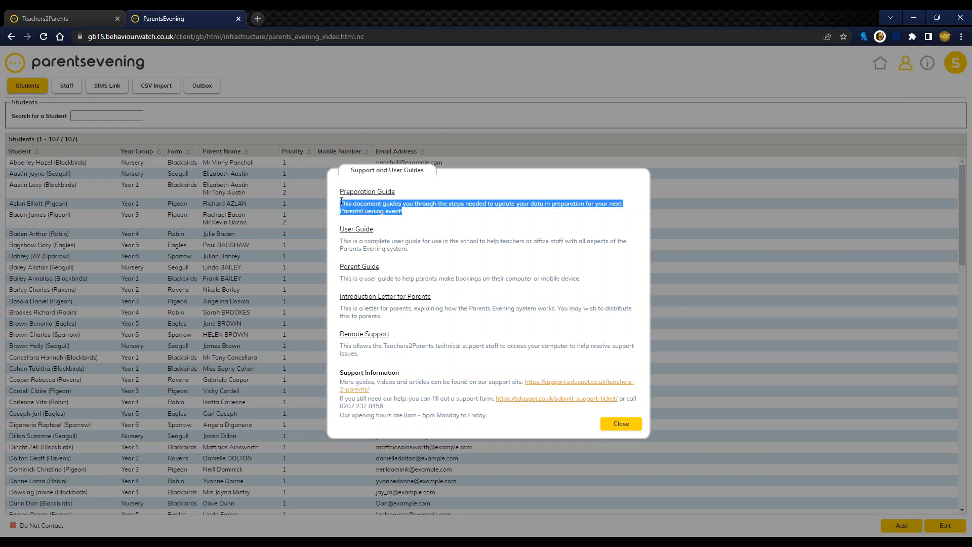
{"action": "left_click", "coordinate": [396, 191]}
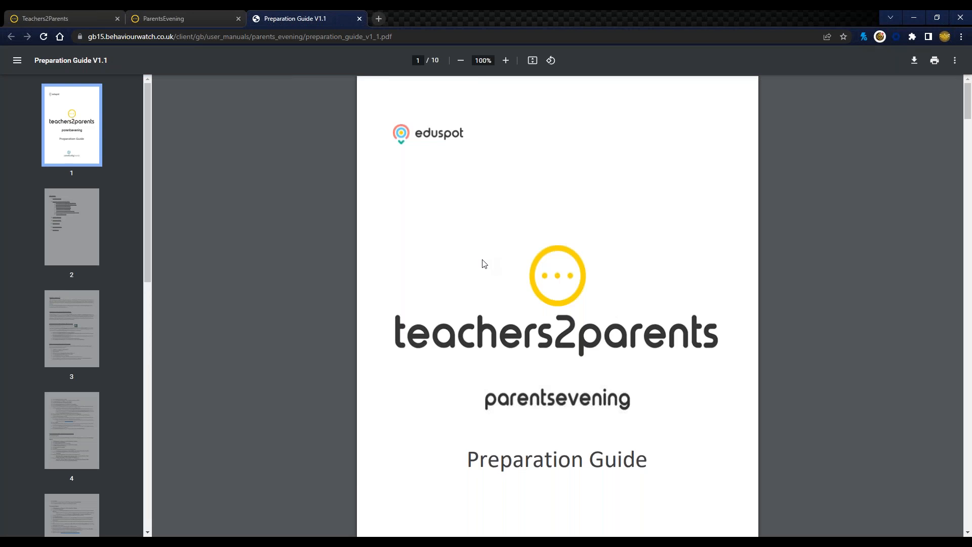
{"action": "scroll", "coordinate": [472, 288], "scroll_direction": "down", "scroll_amount": 5}
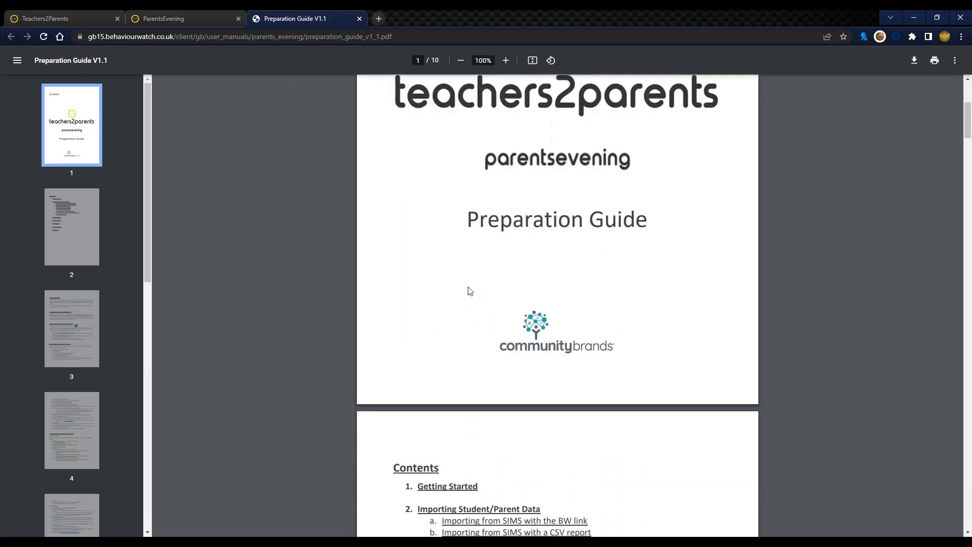
{"action": "scroll", "coordinate": [470, 287], "scroll_direction": "down", "scroll_amount": 4}
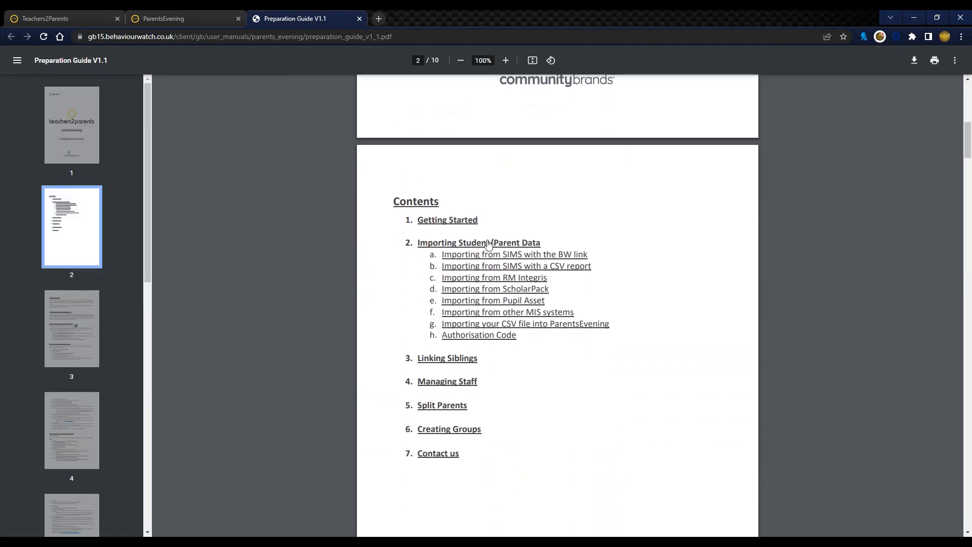
{"action": "left_click_drag", "start_coordinate": [408, 242], "coordinate": [542, 239]}
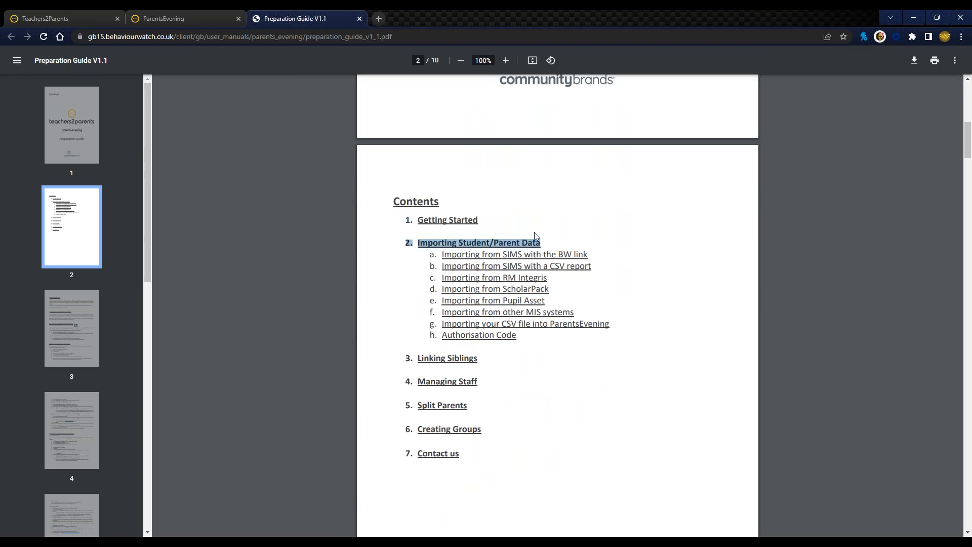
{"action": "left_click", "coordinate": [332, 317]}
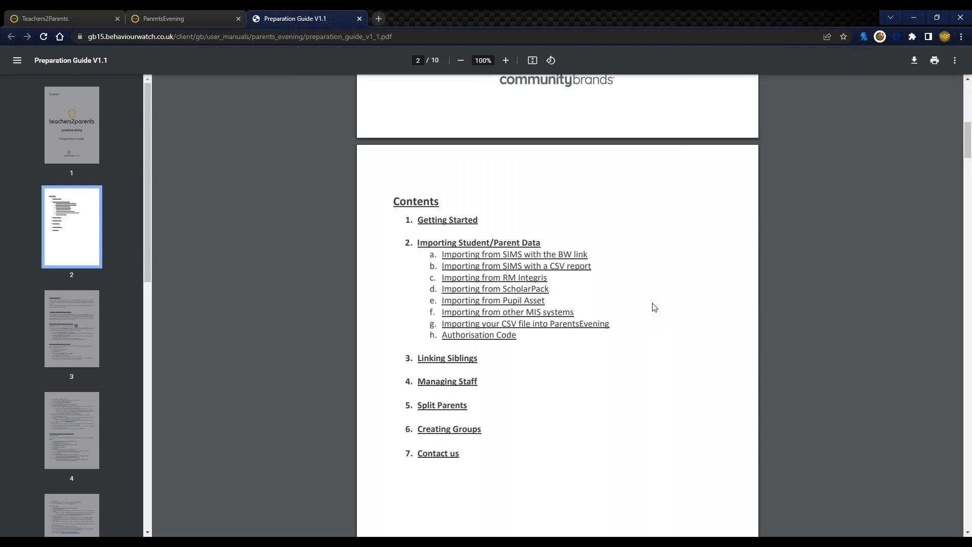
{"action": "left_click", "coordinate": [359, 19]}
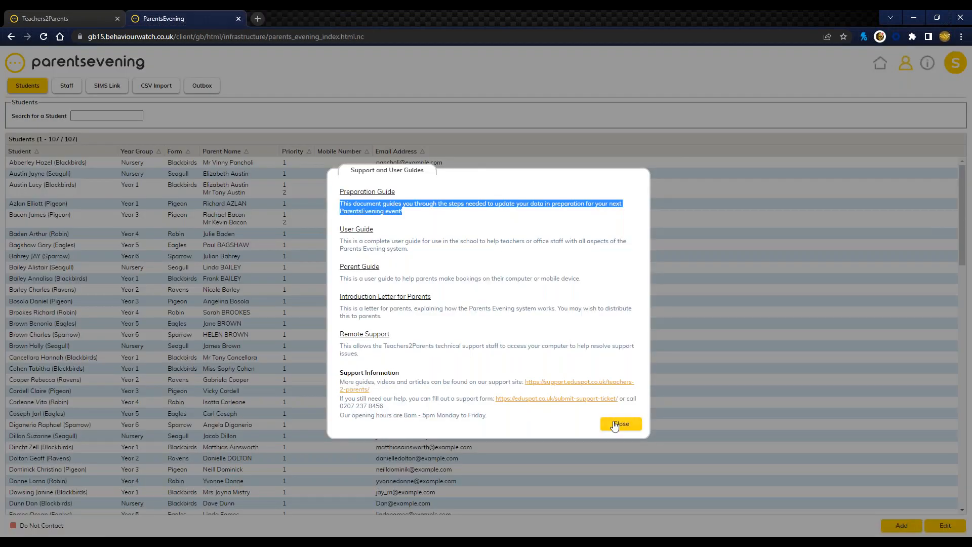
{"action": "left_click", "coordinate": [616, 427]}
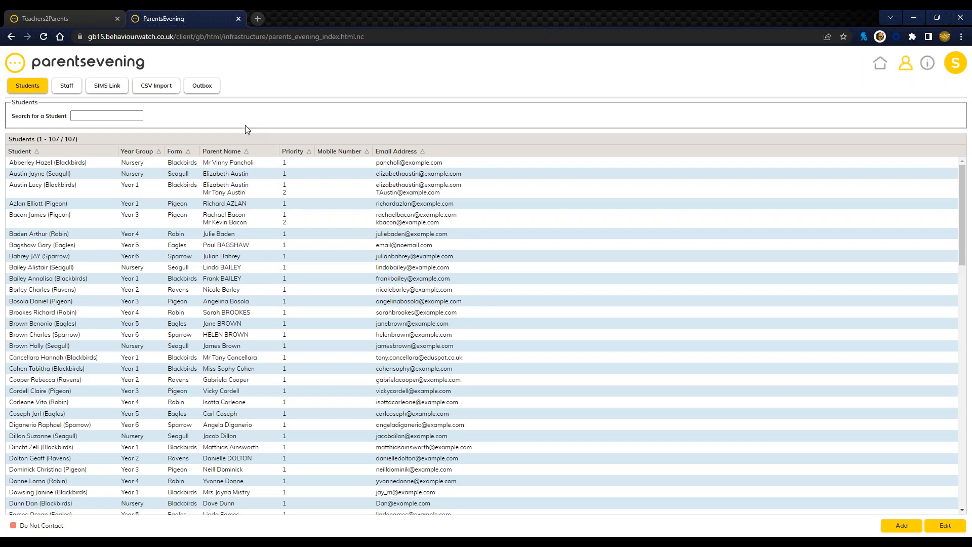
Step: Open the CSV import page and examine the example file downloads and the available import types
{"action": "left_click", "coordinate": [165, 92]}
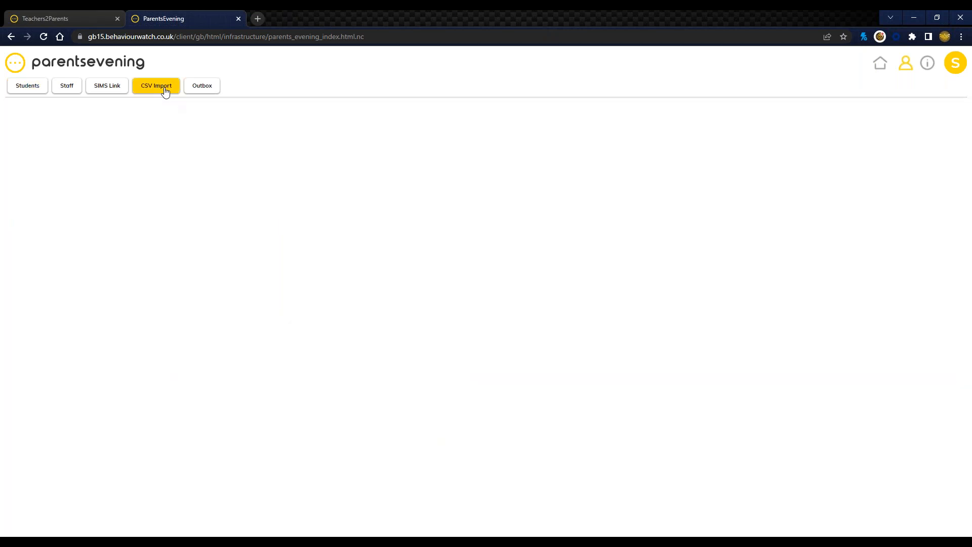
{"action": "left_click_drag", "start_coordinate": [15, 101], "coordinate": [98, 103]}
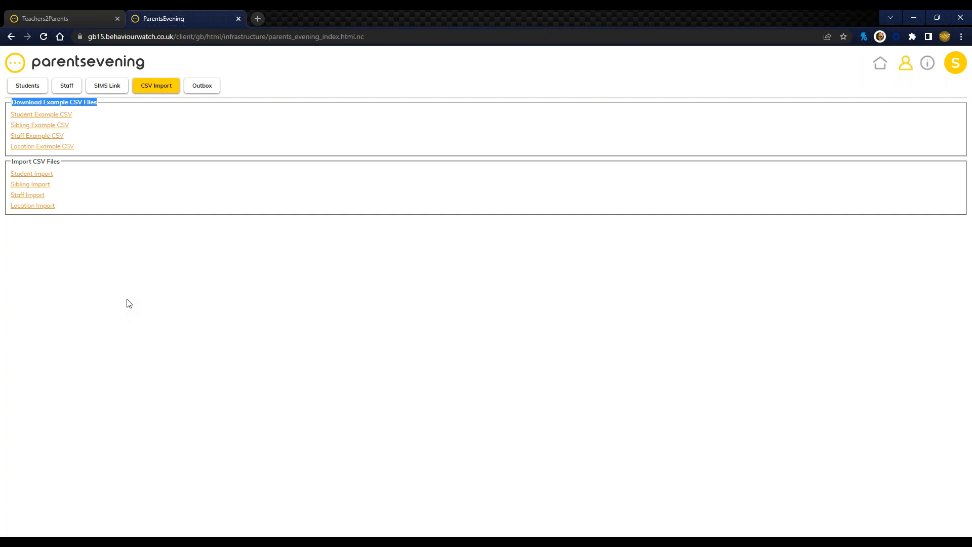
{"action": "left_click", "coordinate": [154, 268]}
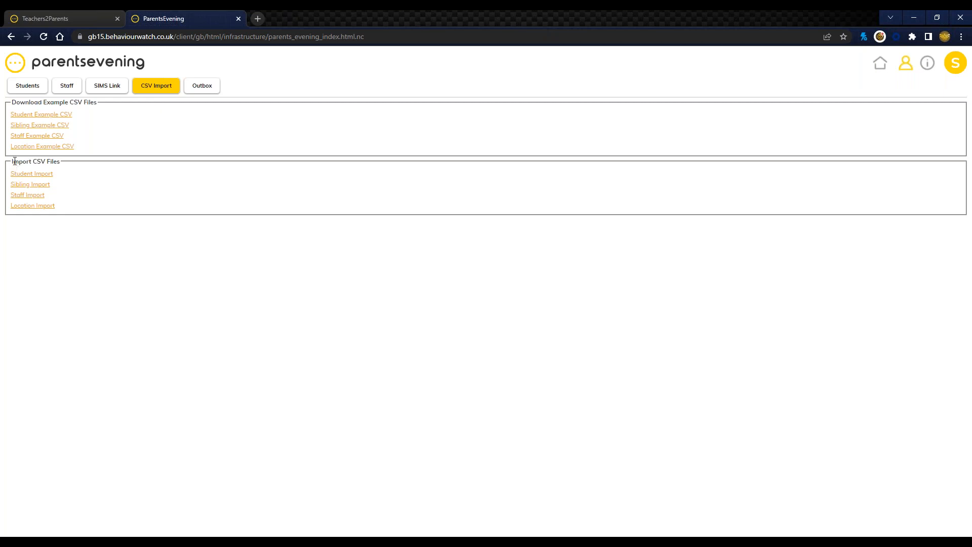
{"action": "left_click_drag", "start_coordinate": [12, 165], "coordinate": [67, 161]}
{"action": "left_click", "coordinate": [67, 161]}
Step: Start a student import and load the file St Lucy P of E Secondary school.csv
{"action": "left_click", "coordinate": [43, 175]}
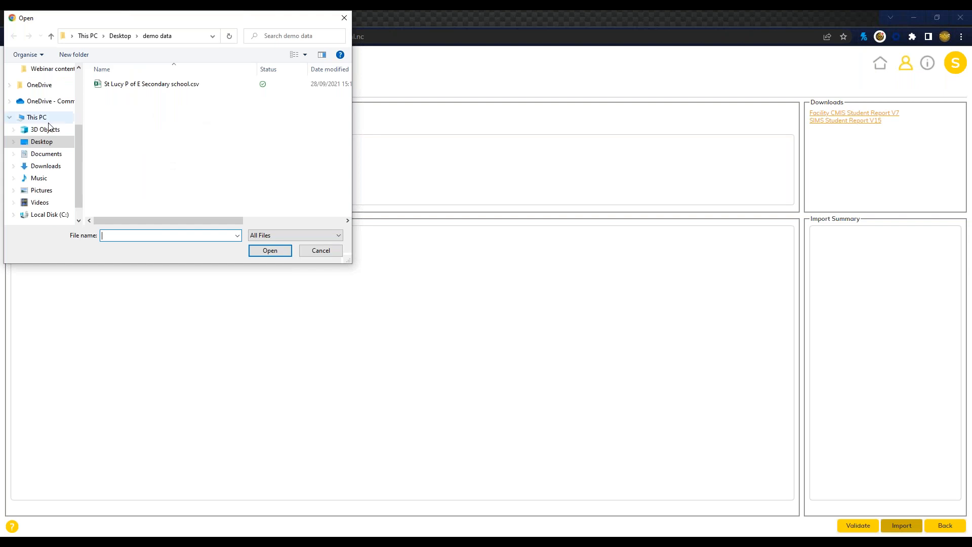
{"action": "left_click", "coordinate": [141, 88]}
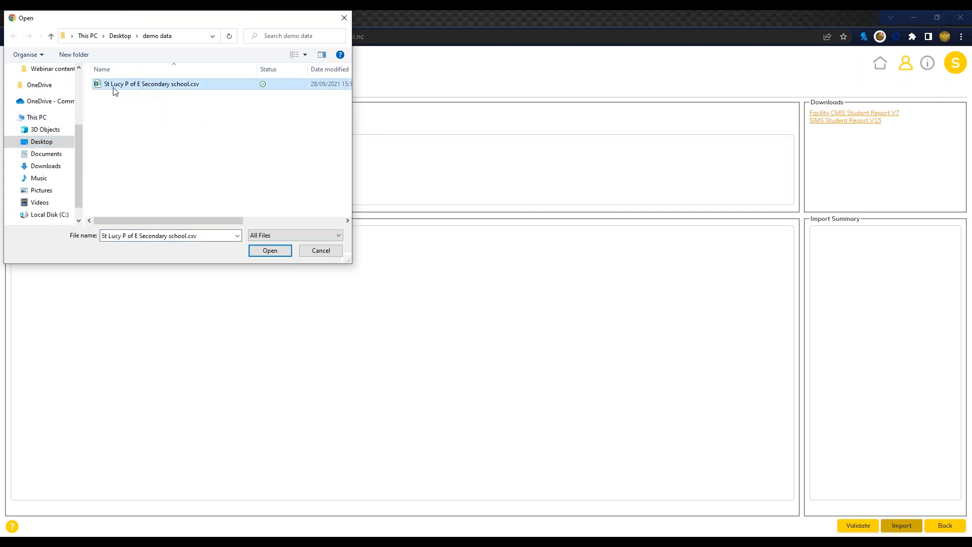
{"action": "left_click", "coordinate": [269, 252]}
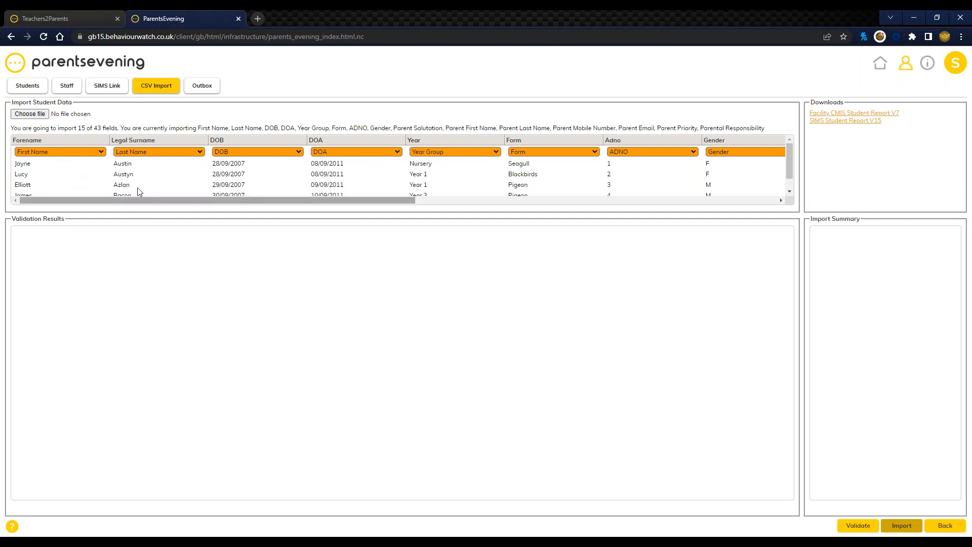
Step: Set the Home Email column of the student data to Don't Import This Column
{"action": "left_click_drag", "start_coordinate": [192, 202], "coordinate": [555, 198]}
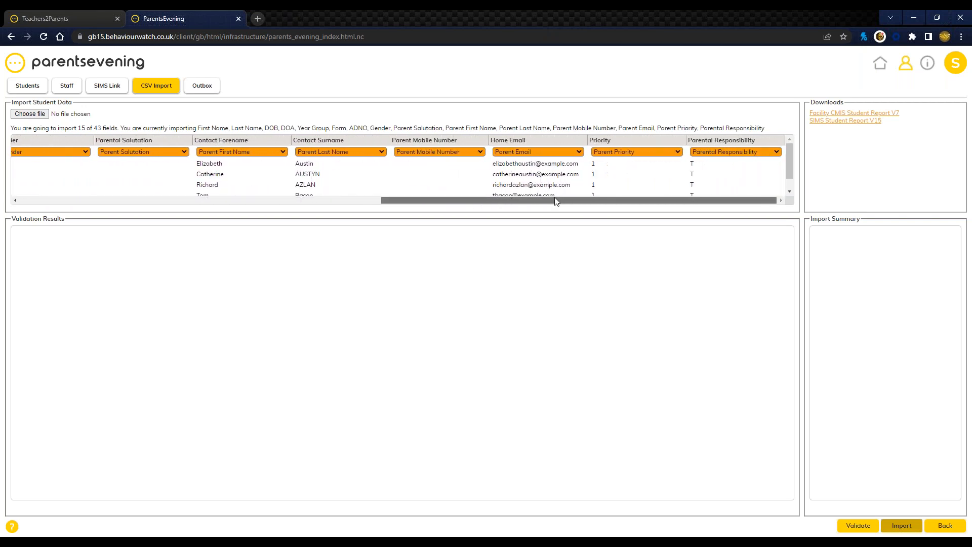
{"action": "left_click", "coordinate": [531, 150]}
{"action": "scroll", "coordinate": [547, 167], "scroll_direction": "up", "scroll_amount": 8}
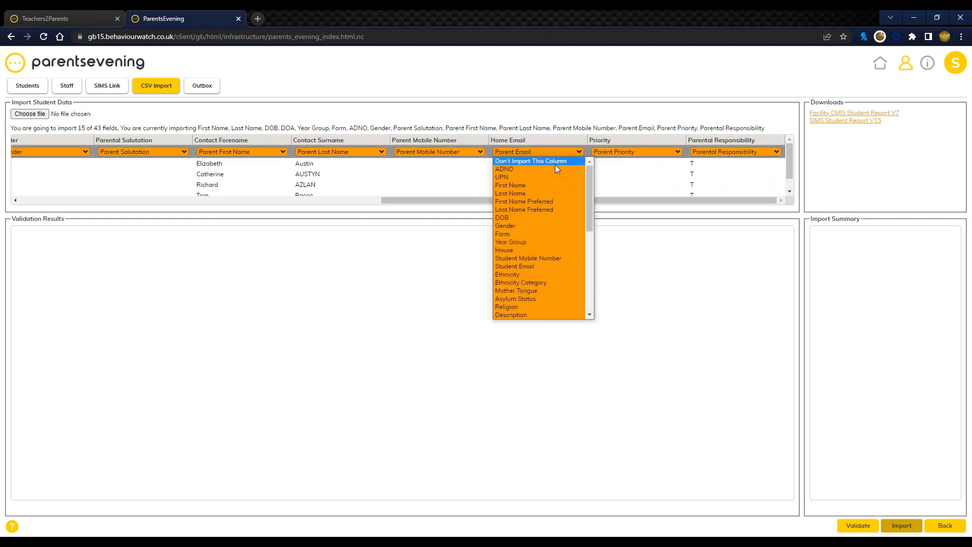
{"action": "left_click", "coordinate": [555, 163]}
{"action": "left_click_drag", "start_coordinate": [449, 205], "coordinate": [421, 205]}
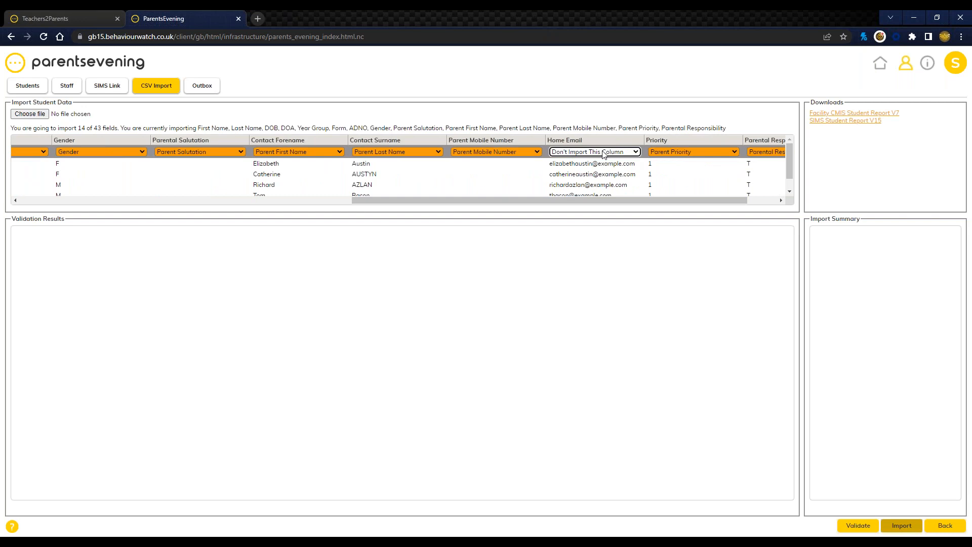
{"action": "left_click", "coordinate": [587, 110]}
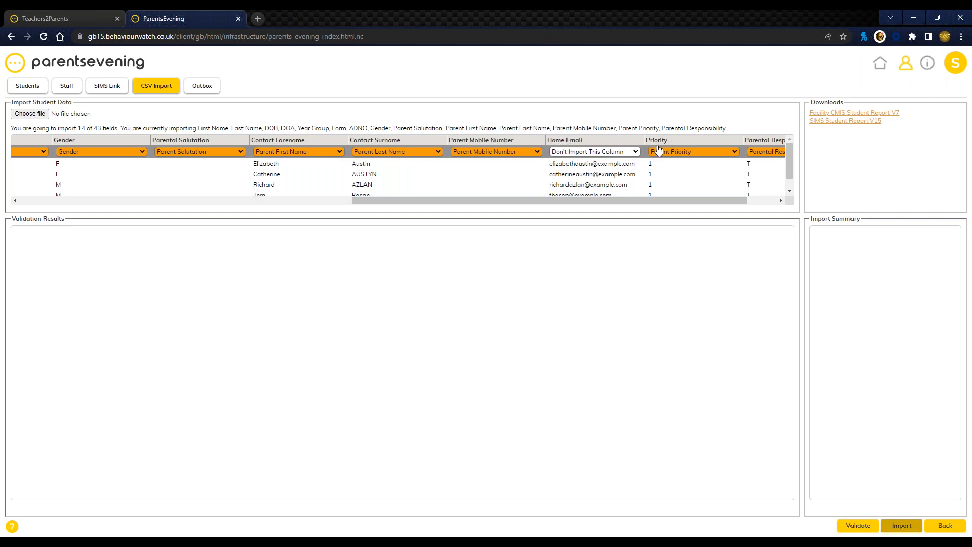
Step: Map the Home Email column to the Parent Email field
{"action": "left_click", "coordinate": [634, 153]}
{"action": "left_click_drag", "start_coordinate": [645, 182], "coordinate": [657, 271]}
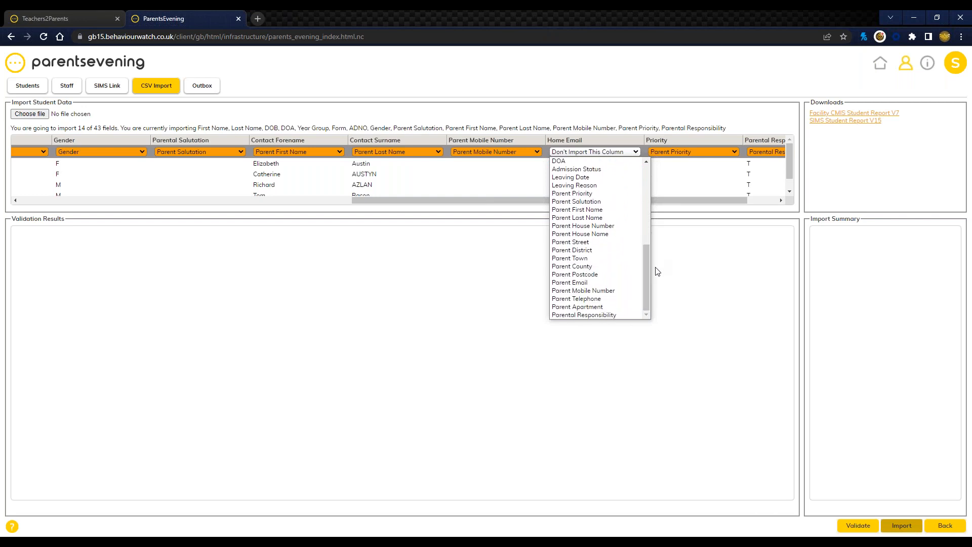
{"action": "left_click", "coordinate": [609, 282]}
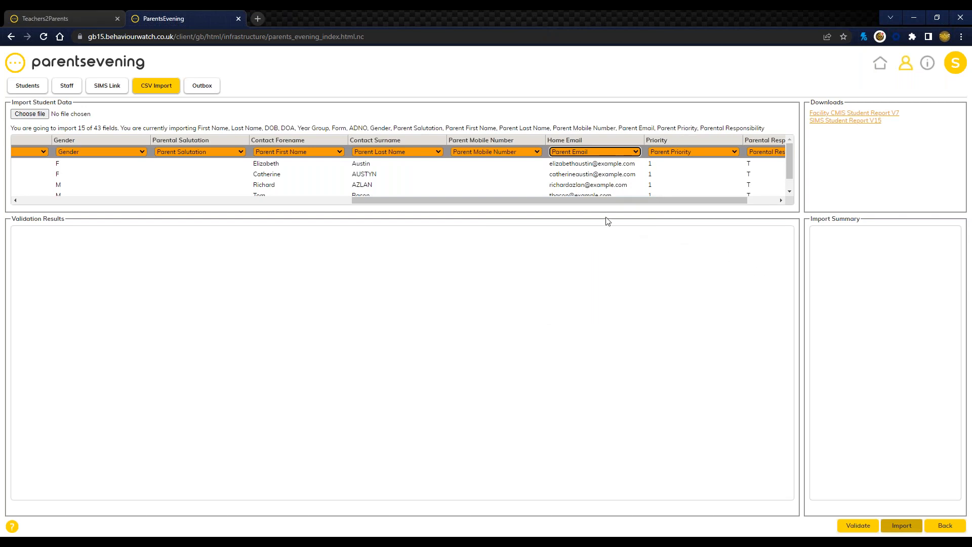
Step: Validate the mapped student import data and dismiss the validation alert
{"action": "left_click_drag", "start_coordinate": [500, 208], "coordinate": [215, 215]}
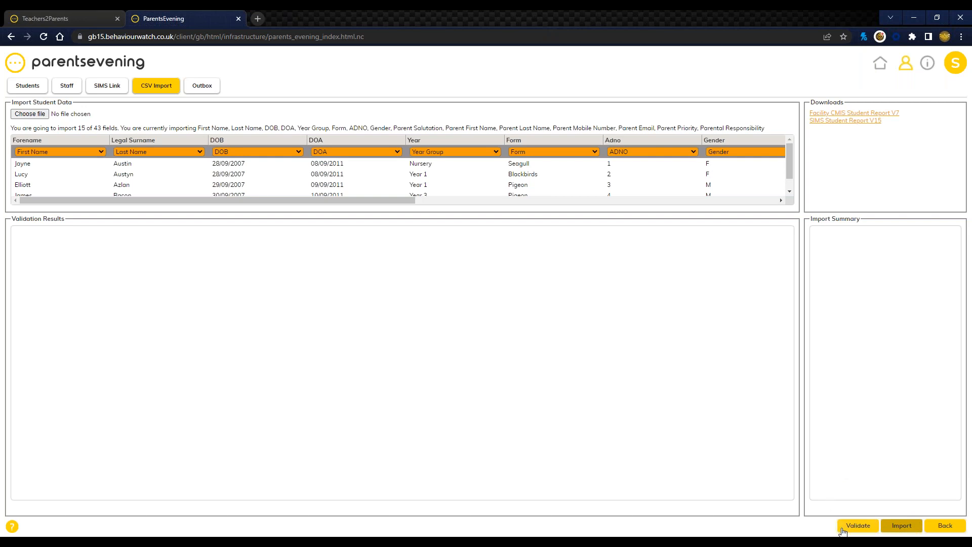
{"action": "left_click", "coordinate": [859, 525]}
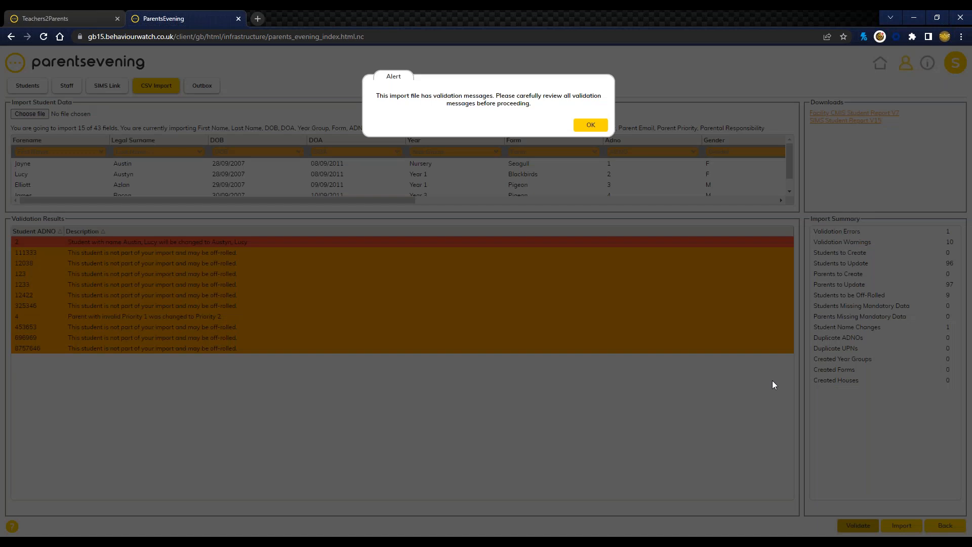
{"action": "left_click", "coordinate": [608, 124]}
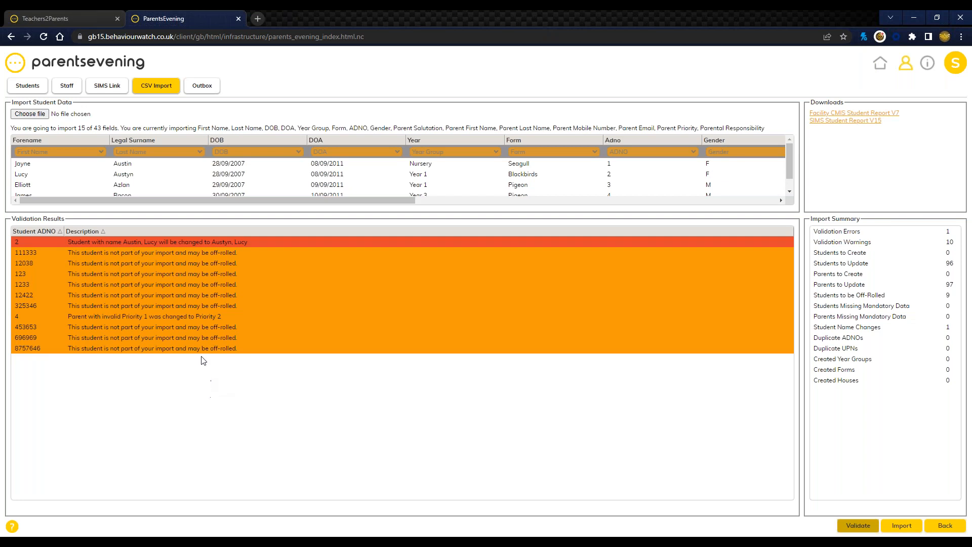
Step: Examine the validation results for off-rolled students, parent priority changes and student name changes
{"action": "left_click", "coordinate": [156, 266]}
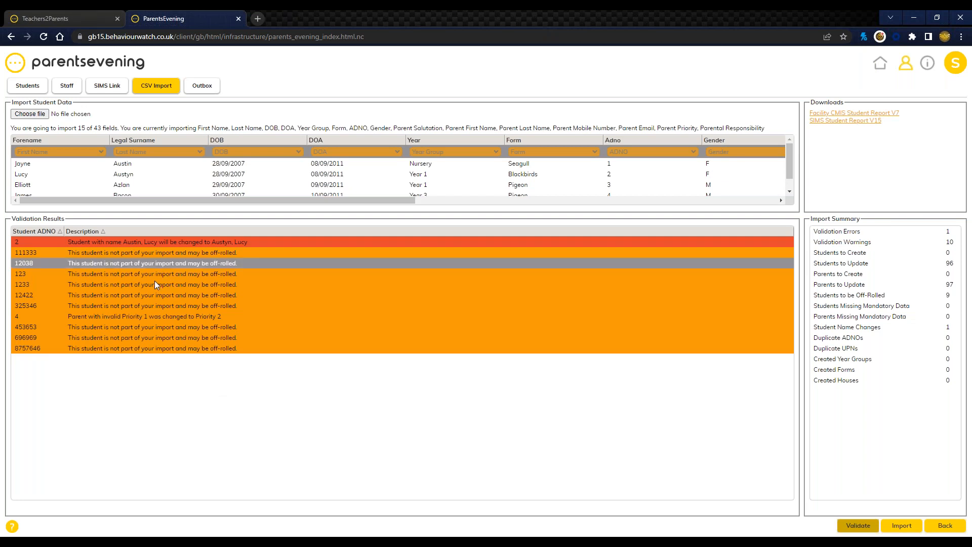
{"action": "left_click", "coordinate": [171, 284]}
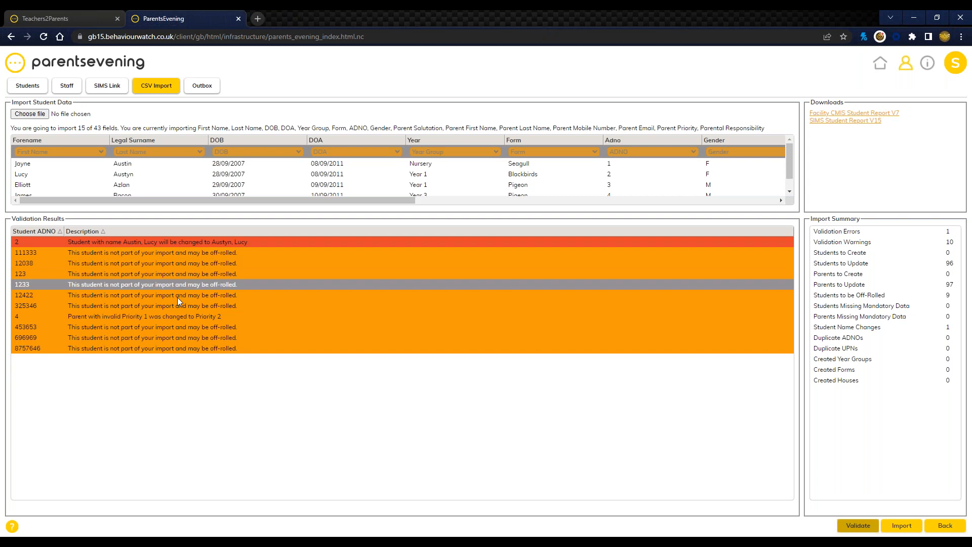
{"action": "left_click", "coordinate": [182, 304]}
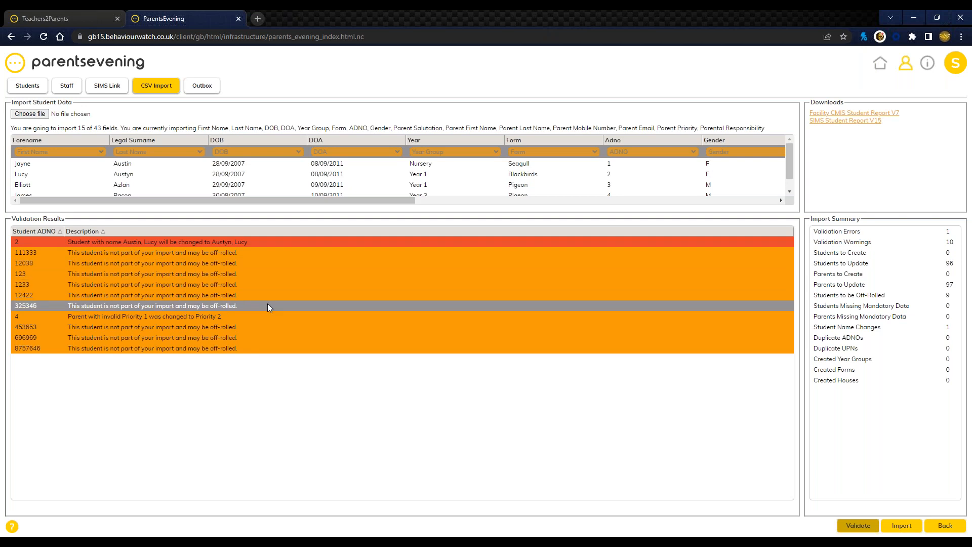
{"action": "left_click", "coordinate": [113, 317]}
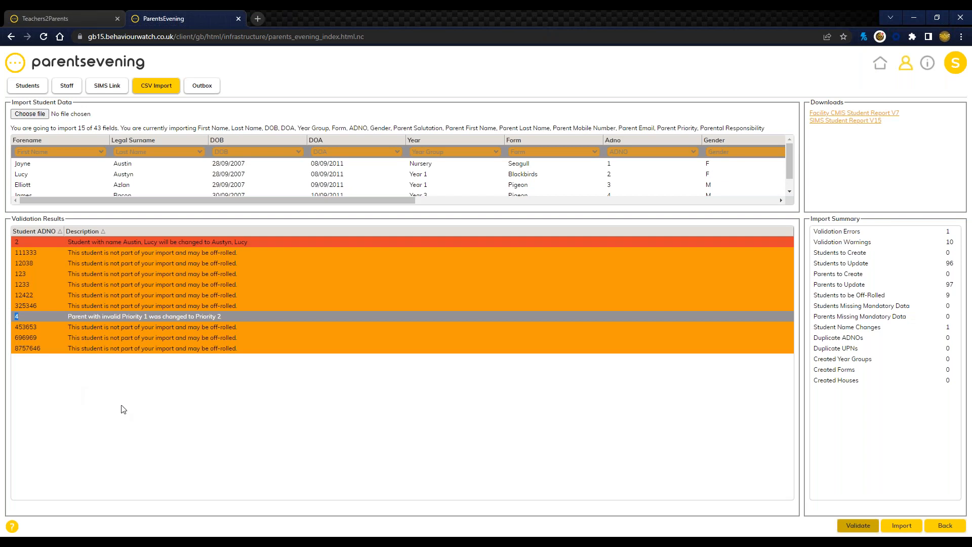
{"action": "left_click", "coordinate": [174, 347]}
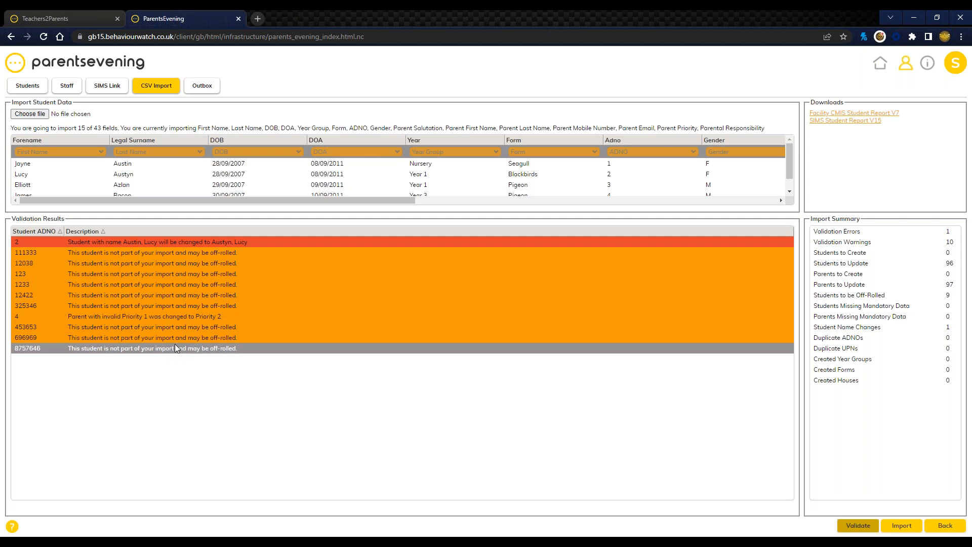
{"action": "left_click", "coordinate": [199, 282]}
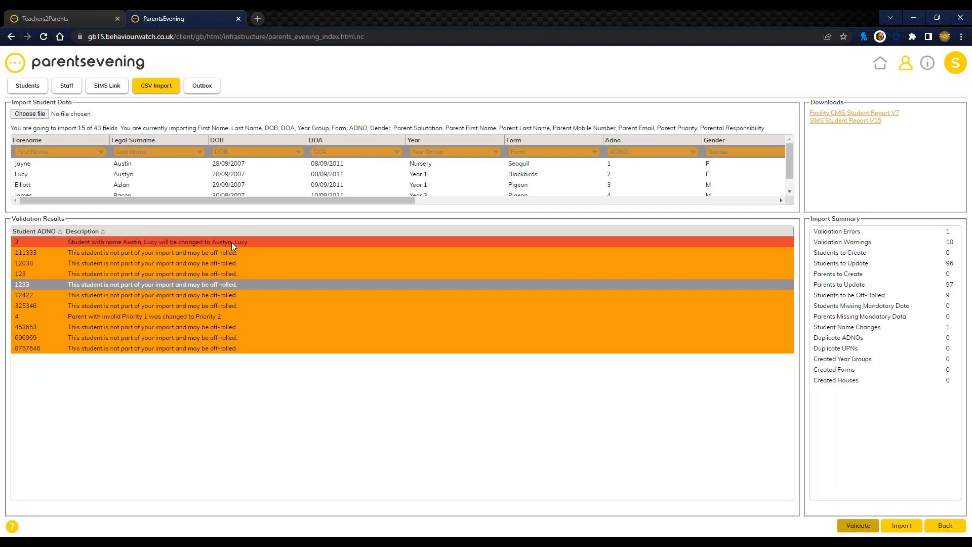
{"action": "left_click", "coordinate": [160, 255]}
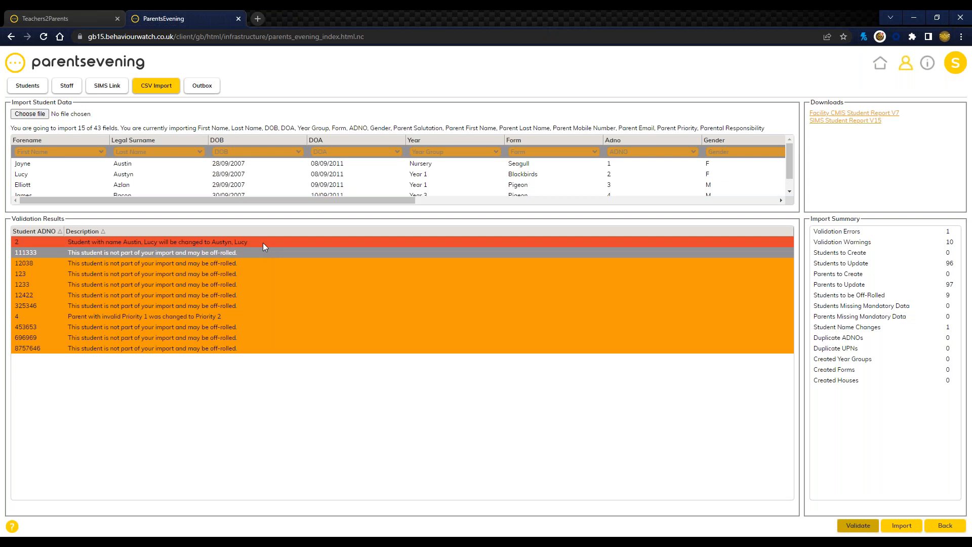
Step: Examine the import summary, especially the Students to Create and Students to Update figures
{"action": "left_click_drag", "start_coordinate": [811, 219], "coordinate": [864, 220]}
{"action": "left_click", "coordinate": [868, 254]}
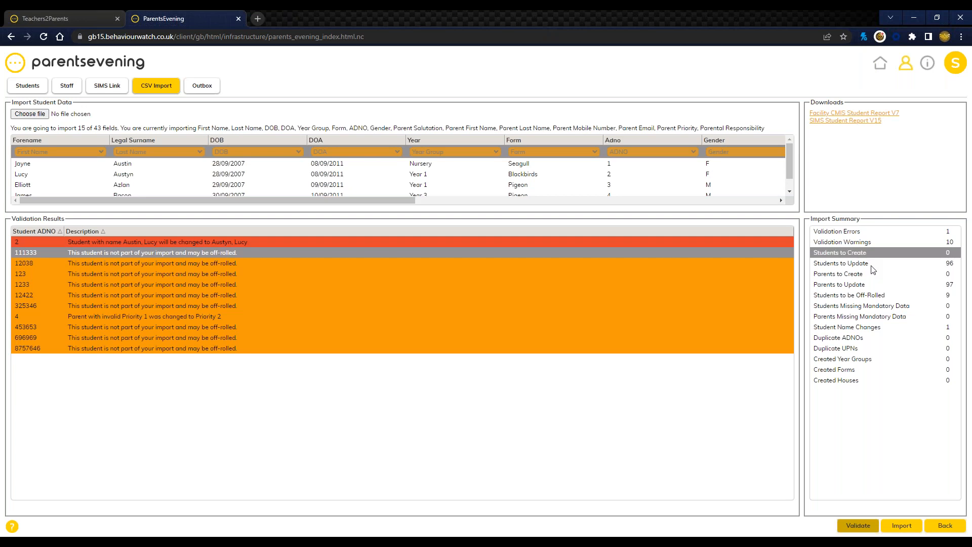
{"action": "left_click", "coordinate": [872, 265]}
{"action": "left_click", "coordinate": [894, 254]}
{"action": "left_click", "coordinate": [899, 264]}
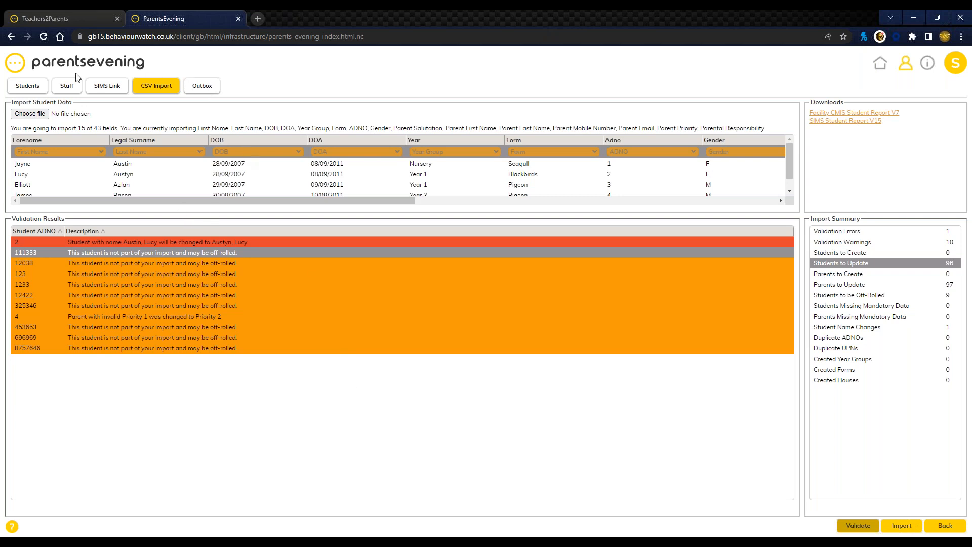
Step: Reload the page to leave the student import without importing the data
{"action": "left_click", "coordinate": [44, 38]}
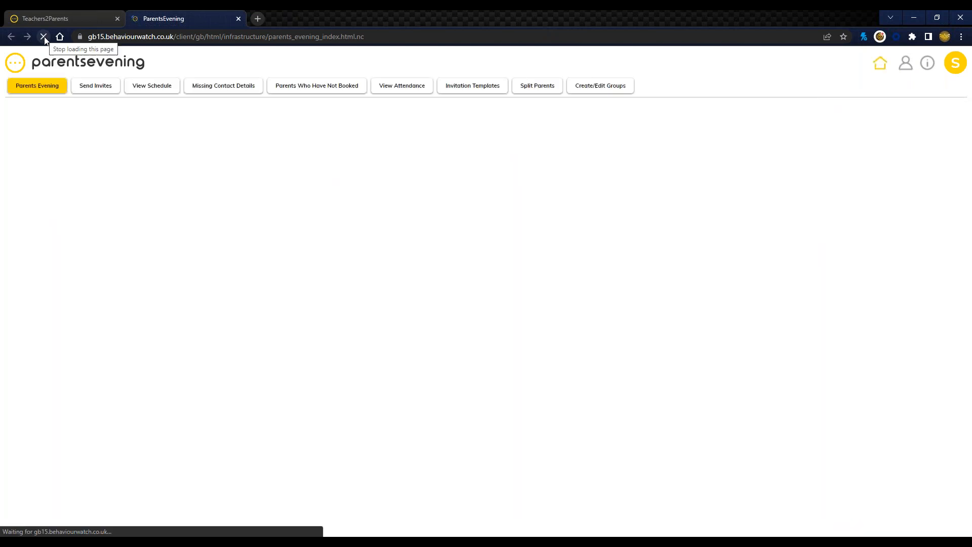
Step: Open the first Nursery Blackbirds student's record and examine the Personal Details and Parent Details sections
{"action": "left_click", "coordinate": [908, 69]}
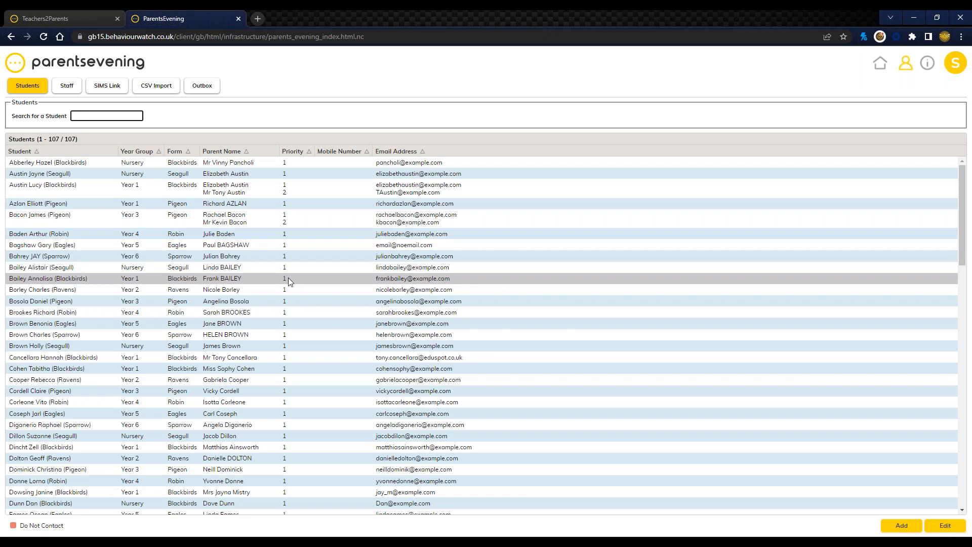
{"action": "double_click", "coordinate": [165, 165]}
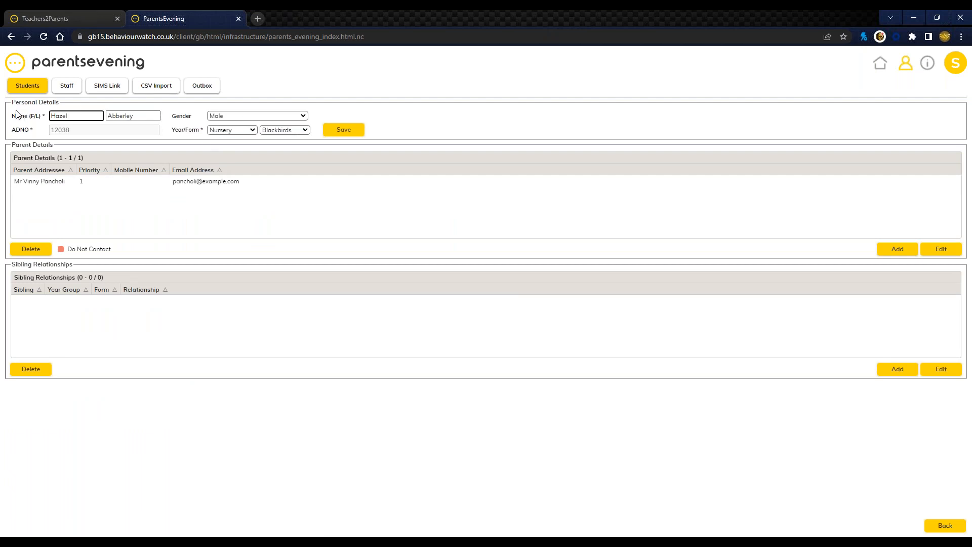
{"action": "left_click_drag", "start_coordinate": [11, 102], "coordinate": [218, 129]}
{"action": "left_click", "coordinate": [163, 226]}
{"action": "left_click_drag", "start_coordinate": [11, 145], "coordinate": [108, 183]}
{"action": "left_click", "coordinate": [243, 230]}
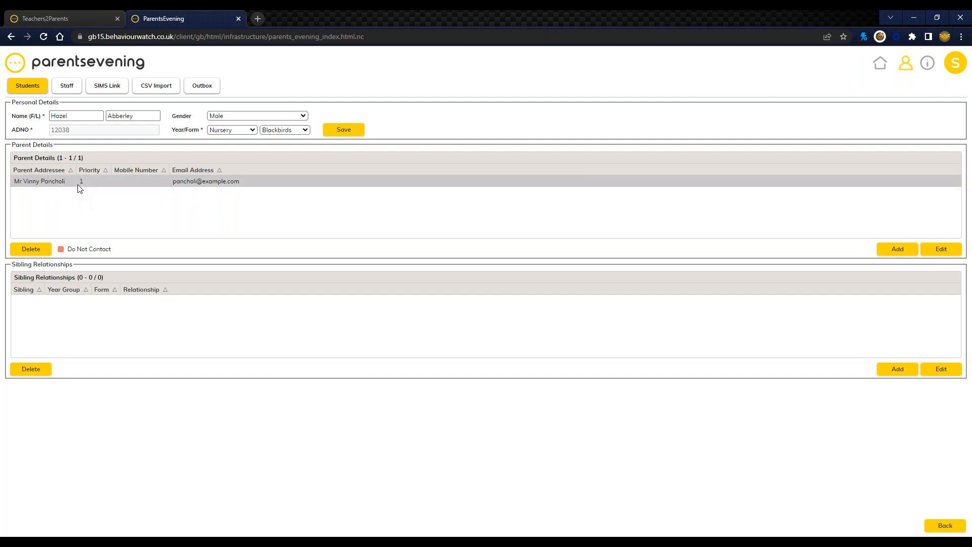
Step: Inspect the mobile number and priority fields in this student's parent record, cancel without saving and return to the student list
{"action": "left_click", "coordinate": [114, 183]}
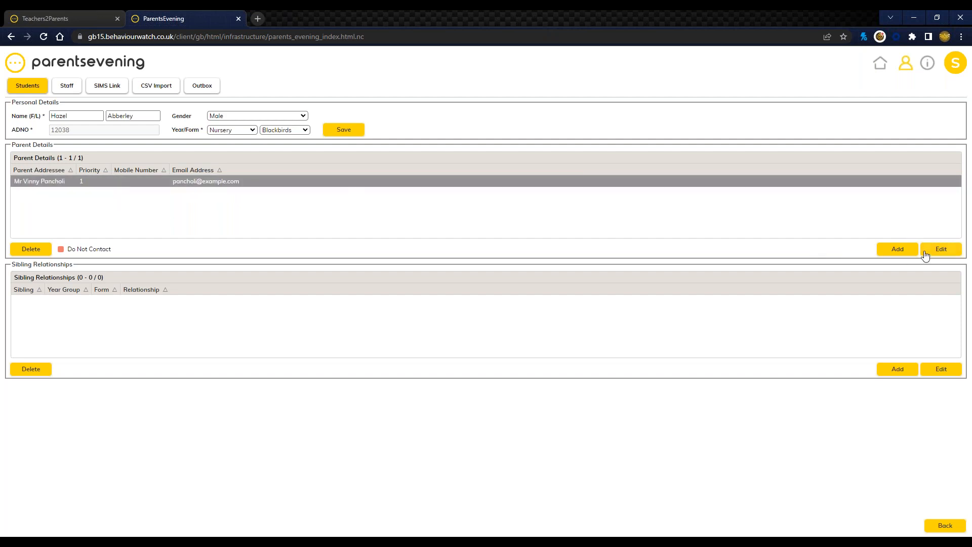
{"action": "left_click", "coordinate": [940, 251]}
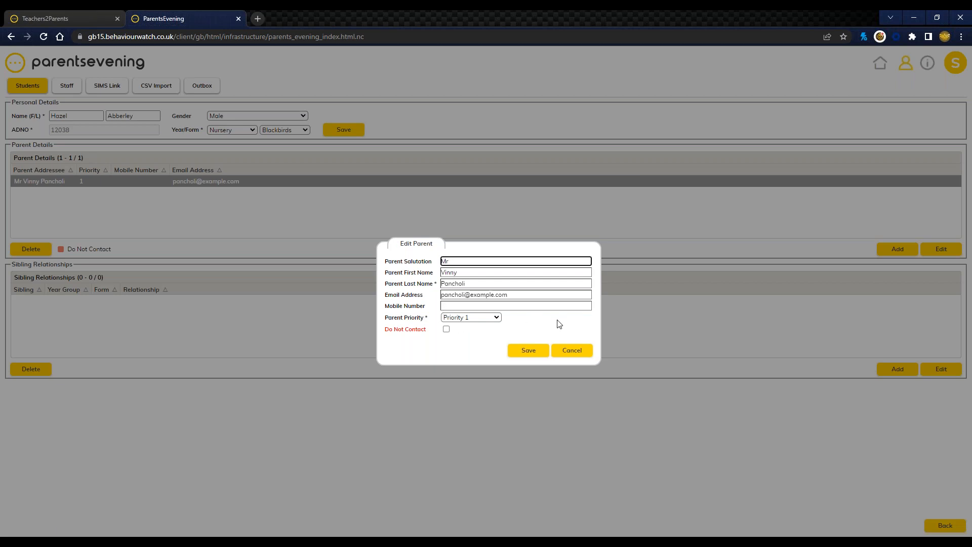
{"action": "left_click", "coordinate": [452, 305]}
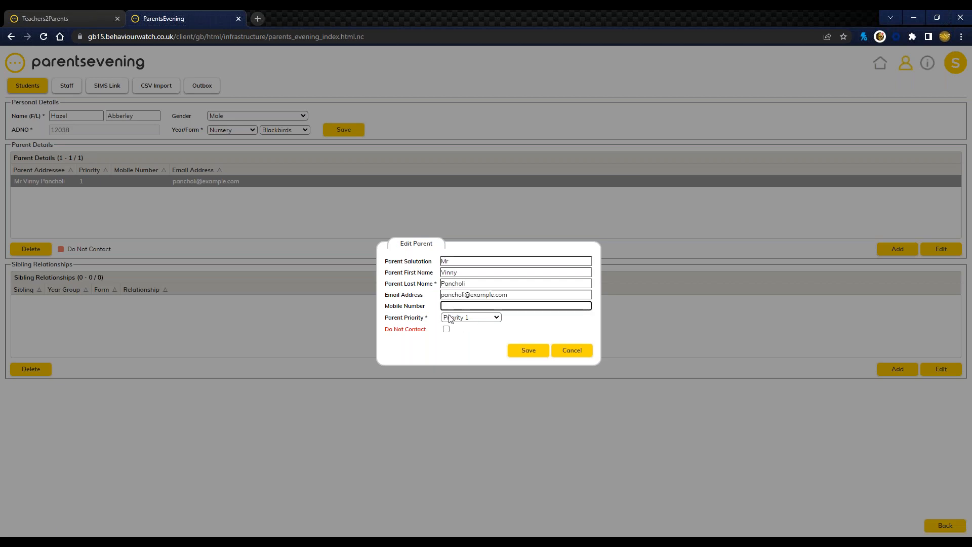
{"action": "left_click", "coordinate": [571, 350]}
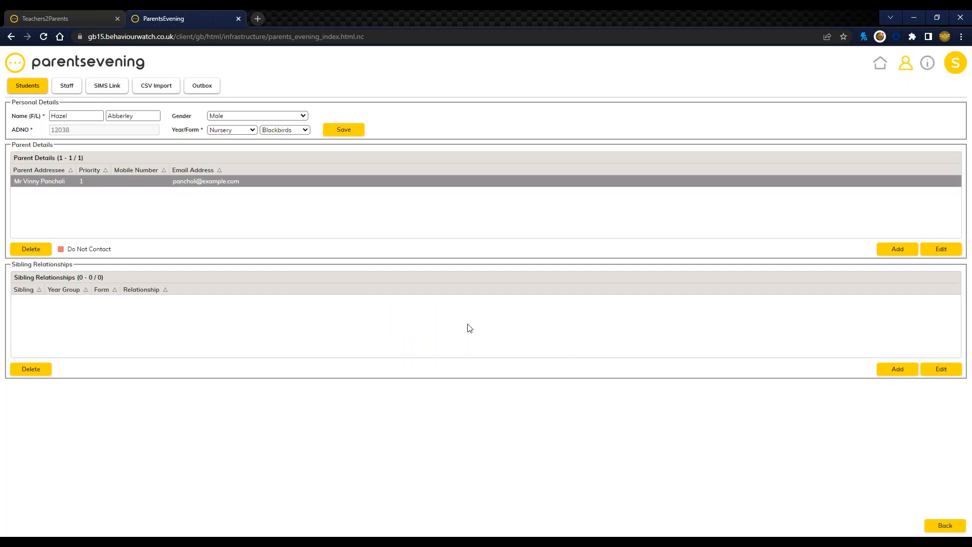
{"action": "left_click", "coordinate": [943, 527]}
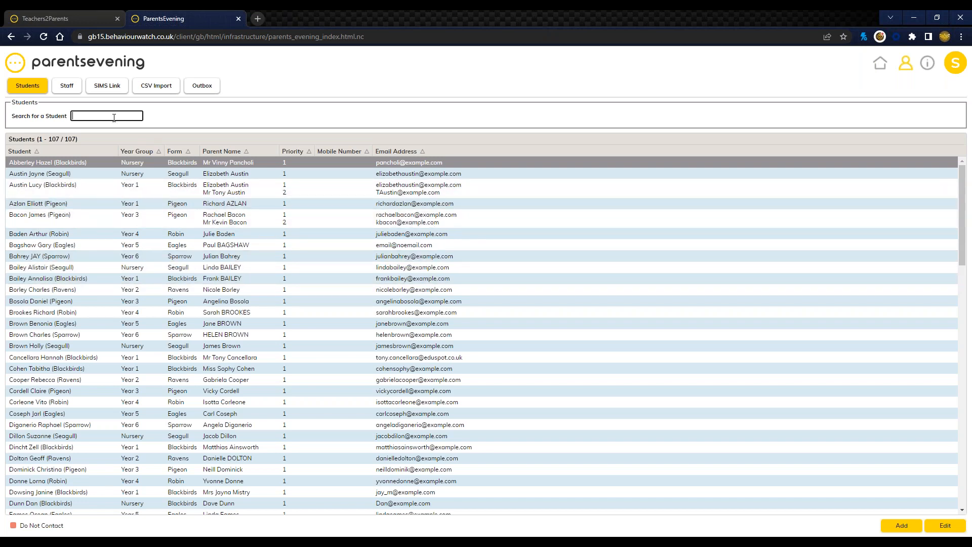
Step: Open the staff list and examine which forms each staff member tutors
{"action": "left_click", "coordinate": [59, 93]}
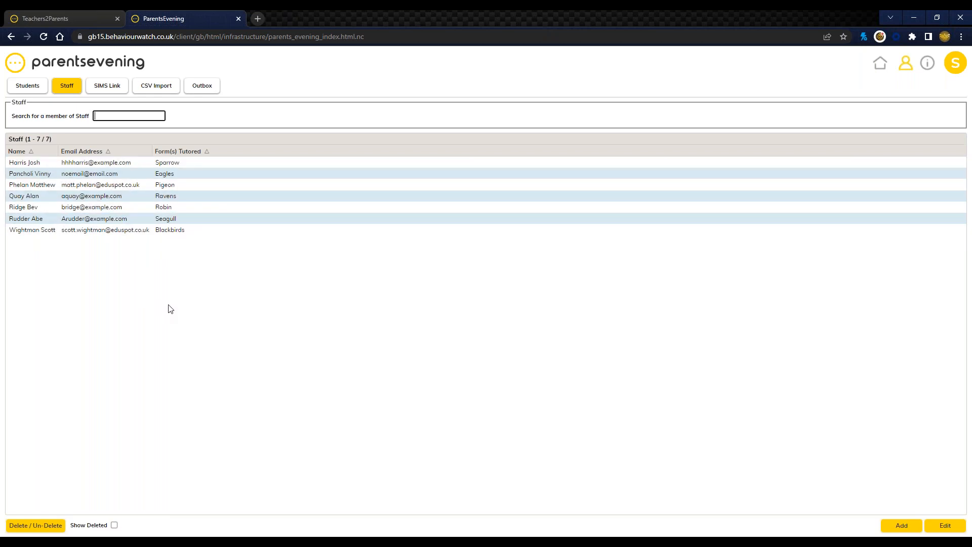
{"action": "left_click_drag", "start_coordinate": [157, 162], "coordinate": [182, 161]}
{"action": "double_click", "coordinate": [166, 173]}
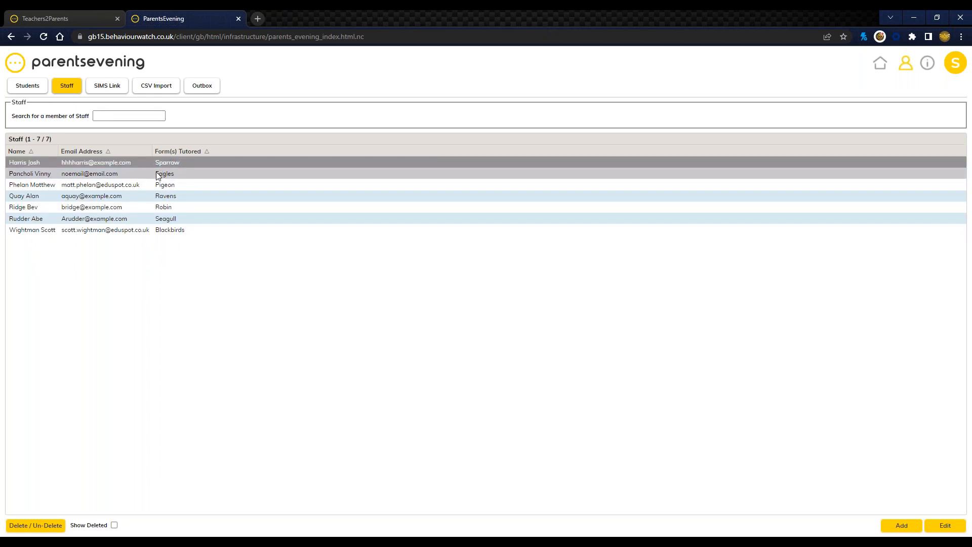
{"action": "left_click", "coordinate": [188, 299]}
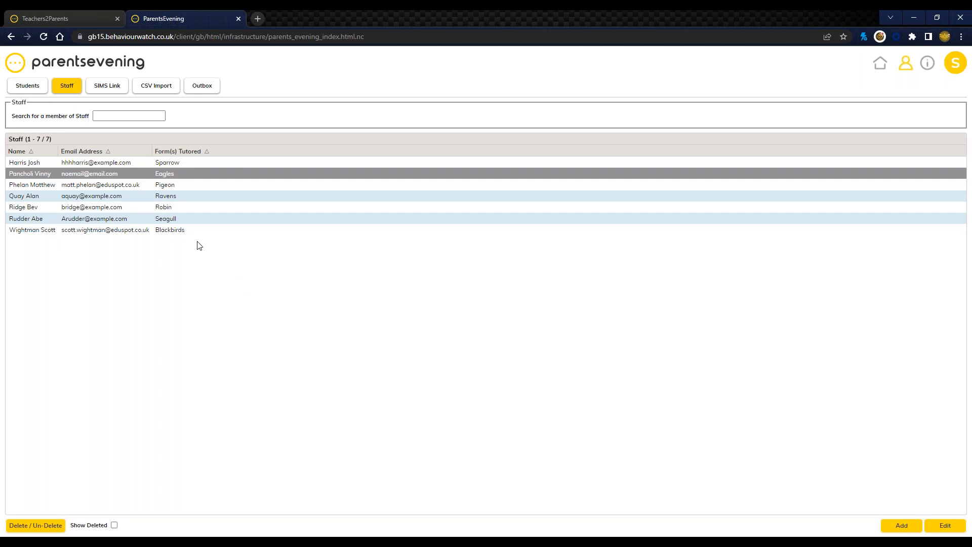
Step: Inspect the Form Tutored options in the Blackbirds tutor's staff record and cancel without saving
{"action": "double_click", "coordinate": [135, 229]}
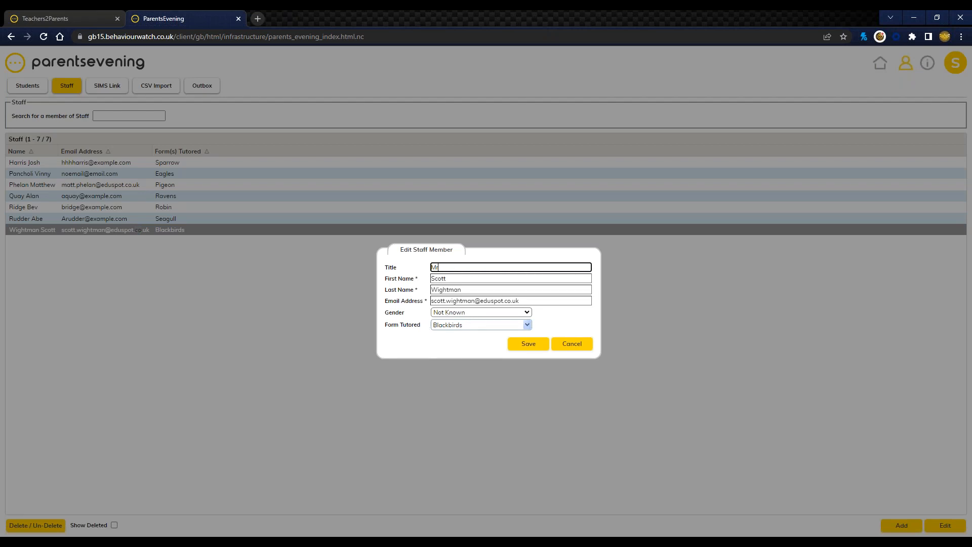
{"action": "left_click_drag", "start_coordinate": [386, 325], "coordinate": [422, 325]}
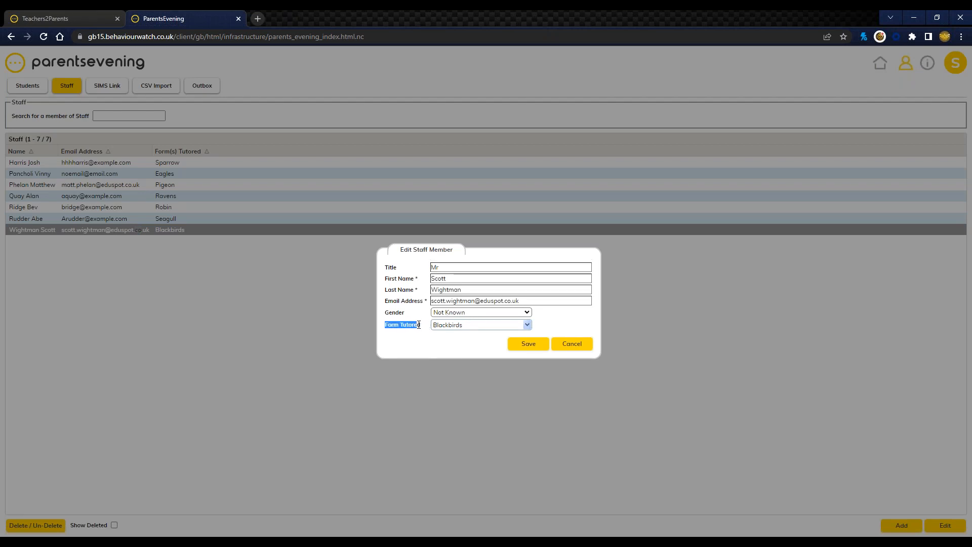
{"action": "left_click", "coordinate": [512, 326]}
{"action": "left_click", "coordinate": [512, 326]}
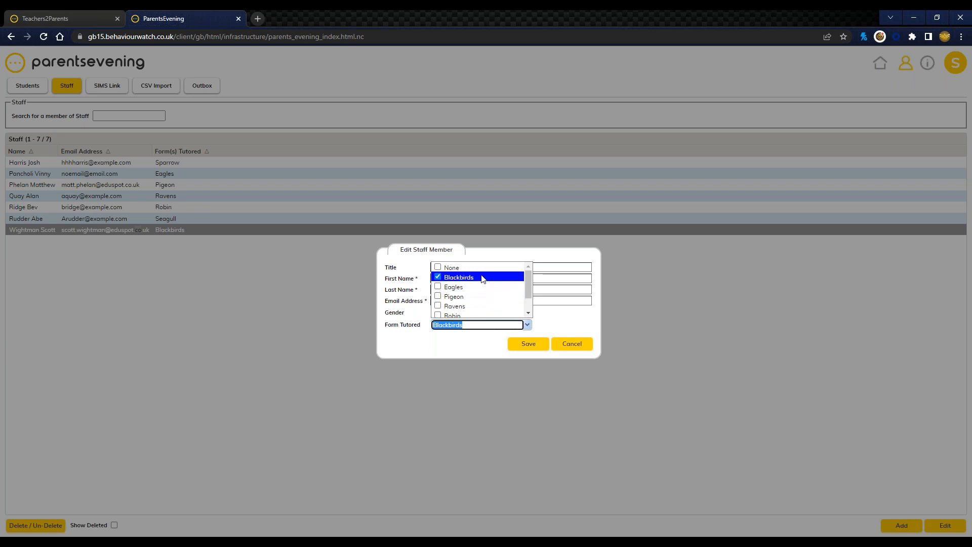
{"action": "left_click", "coordinate": [582, 316]}
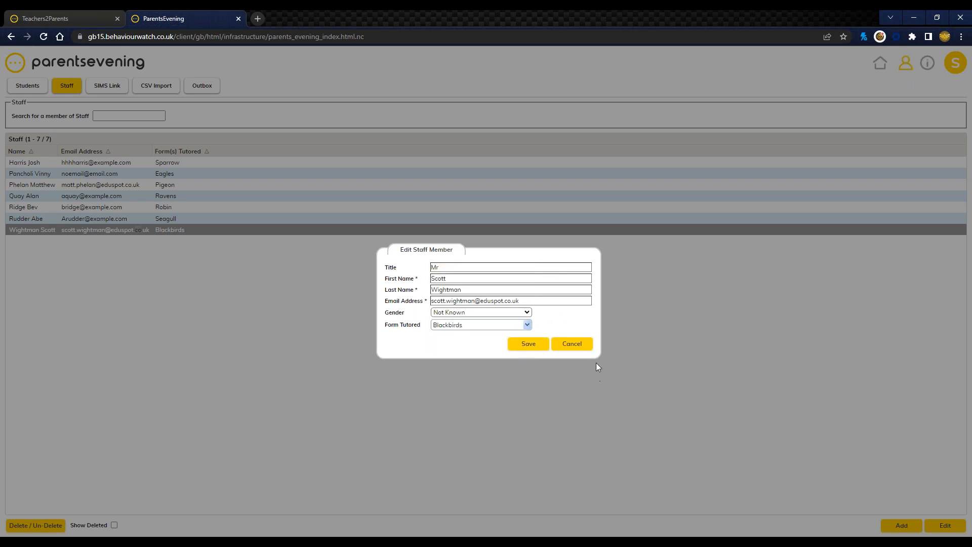
{"action": "left_click", "coordinate": [582, 345]}
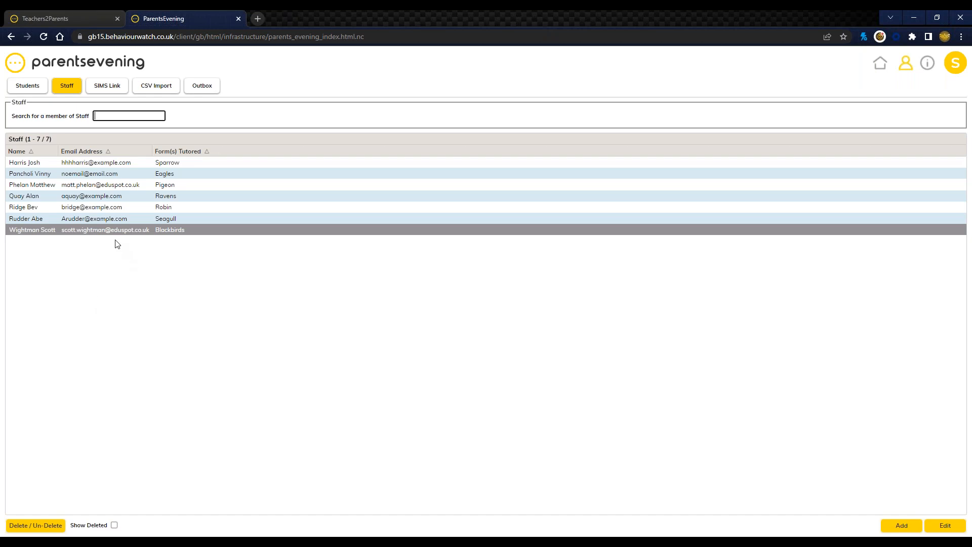
Step: Inspect the Form Tutored options in the Robin tutor's staff record and cancel without saving
{"action": "left_click_drag", "start_coordinate": [155, 221], "coordinate": [181, 221]}
{"action": "left_click", "coordinate": [163, 276]}
{"action": "double_click", "coordinate": [99, 207]}
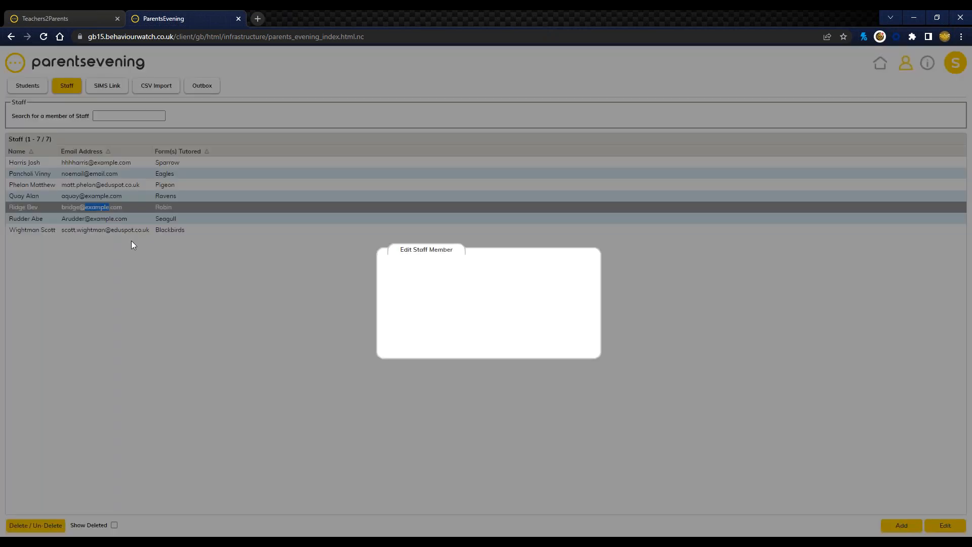
{"action": "left_click", "coordinate": [453, 326]}
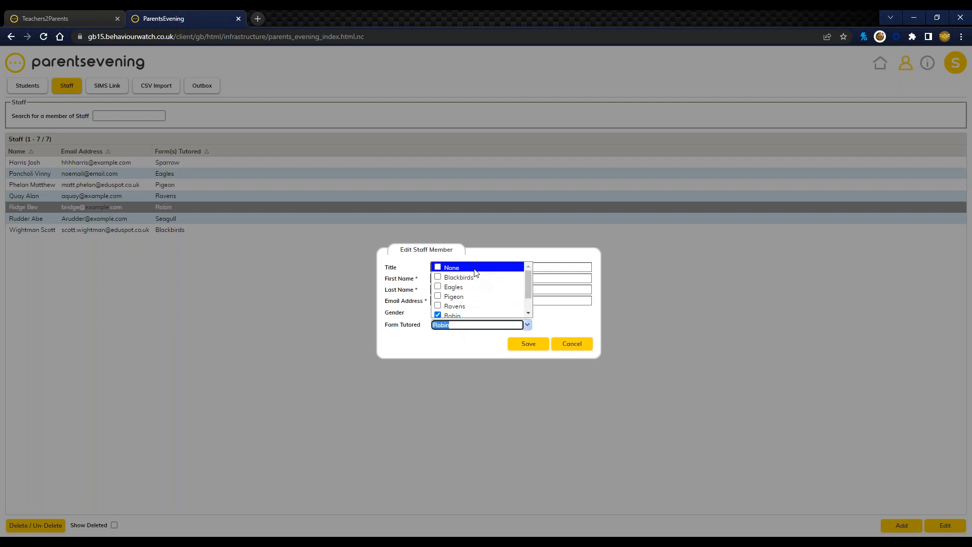
{"action": "left_click", "coordinate": [567, 344]}
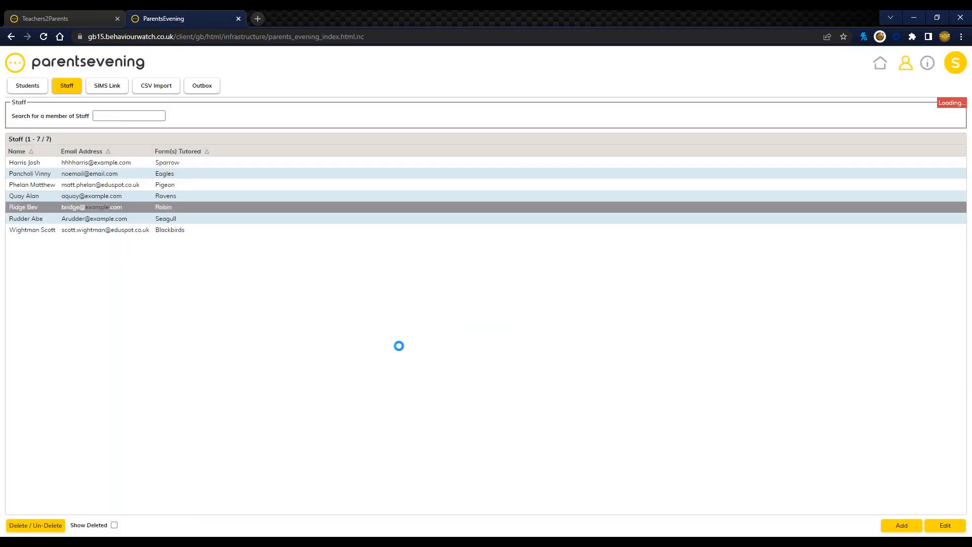
Step: Examine the name, gender and form tutored fields of a blank new staff member form and cancel it
{"action": "left_click", "coordinate": [83, 221]}
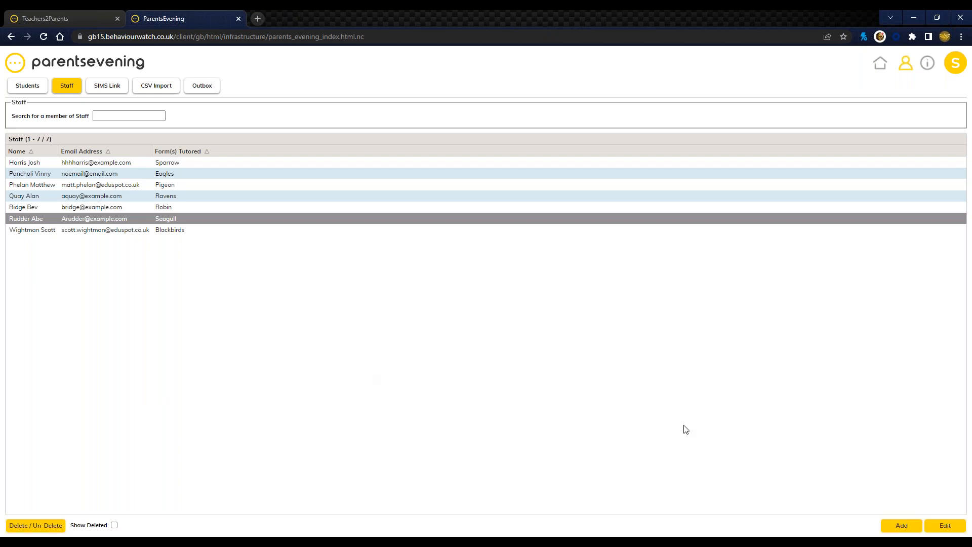
{"action": "left_click", "coordinate": [890, 527]}
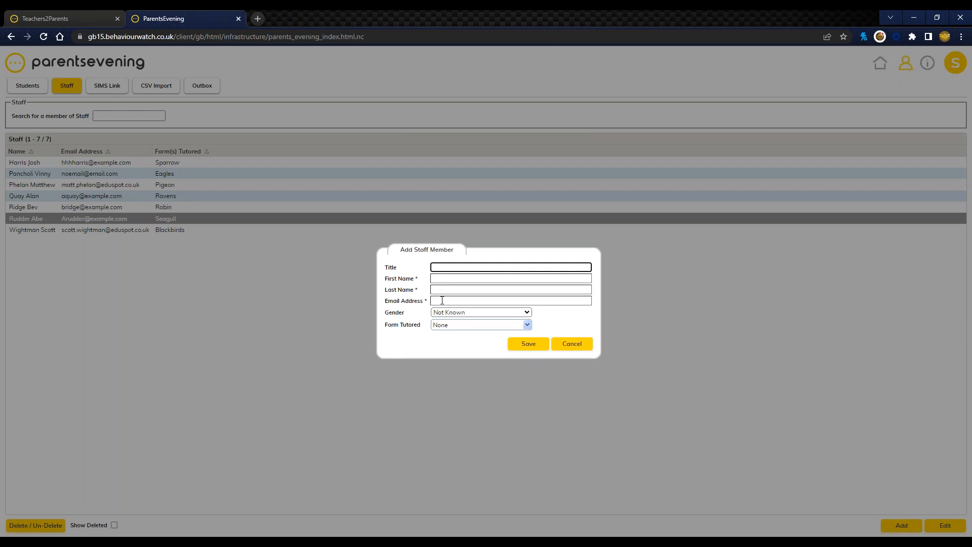
{"action": "left_click_drag", "start_coordinate": [388, 312], "coordinate": [405, 313]}
{"action": "left_click", "coordinate": [396, 325]}
{"action": "left_click", "coordinate": [454, 326]}
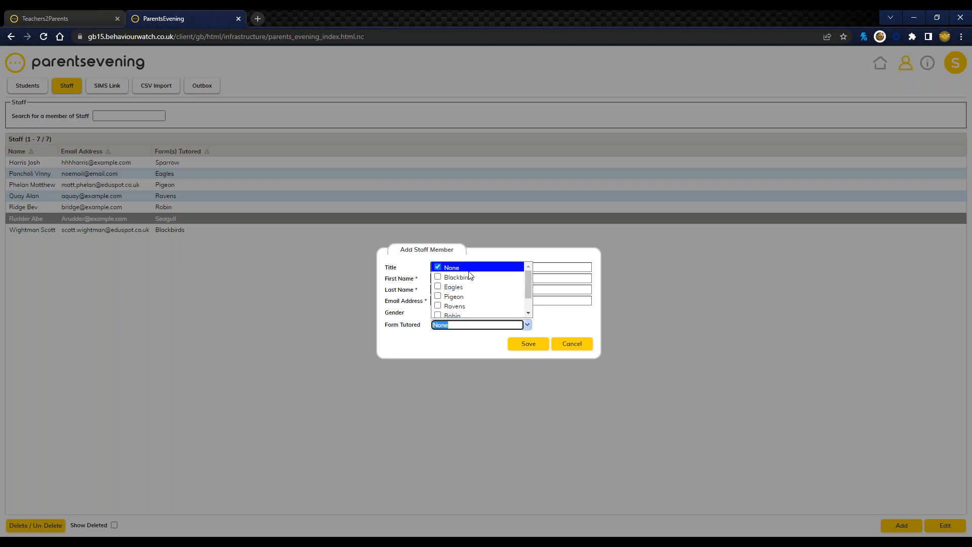
{"action": "left_click", "coordinate": [398, 333]}
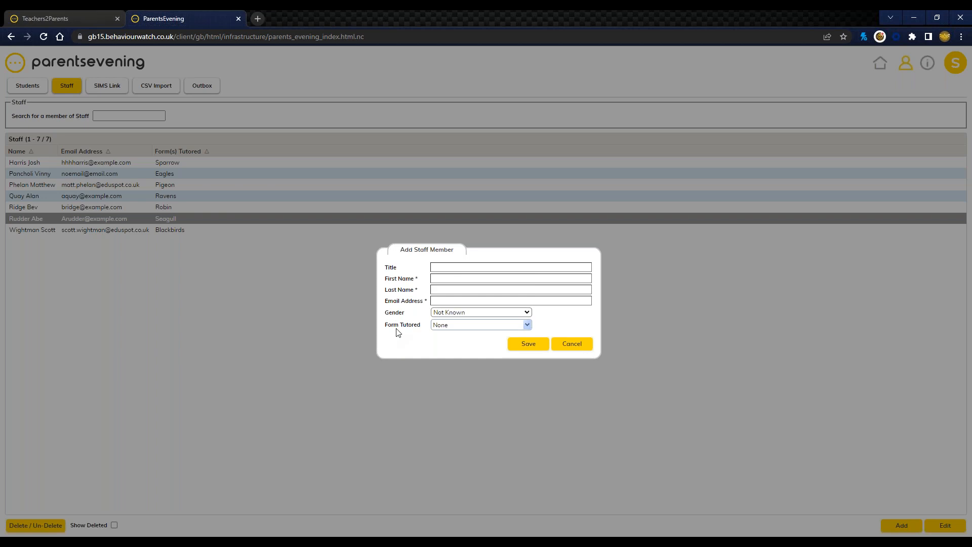
{"action": "left_click_drag", "start_coordinate": [386, 265], "coordinate": [414, 290]}
{"action": "left_click", "coordinate": [568, 346]}
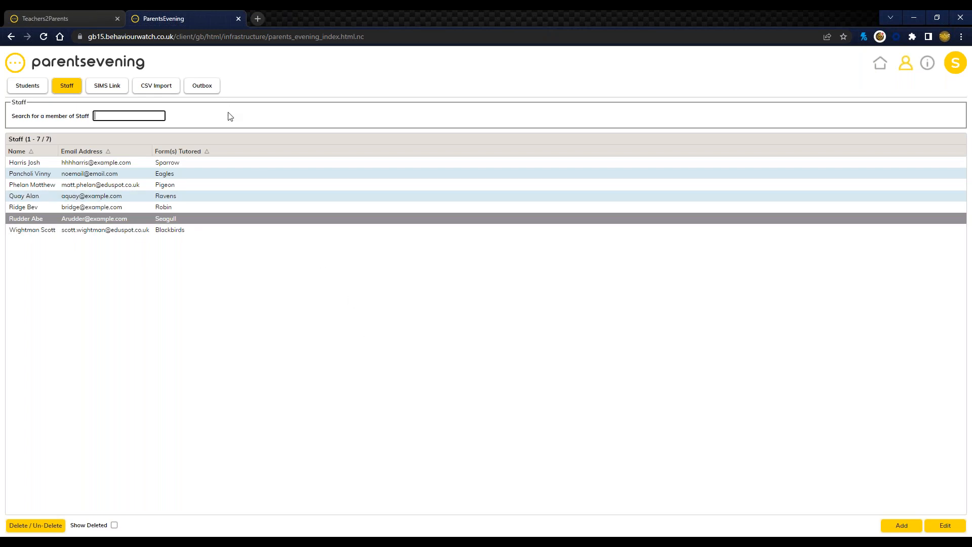
Step: Examine the Outbox message filters, including Recipient, and reload the page to return to the parents evenings list
{"action": "left_click", "coordinate": [211, 86]}
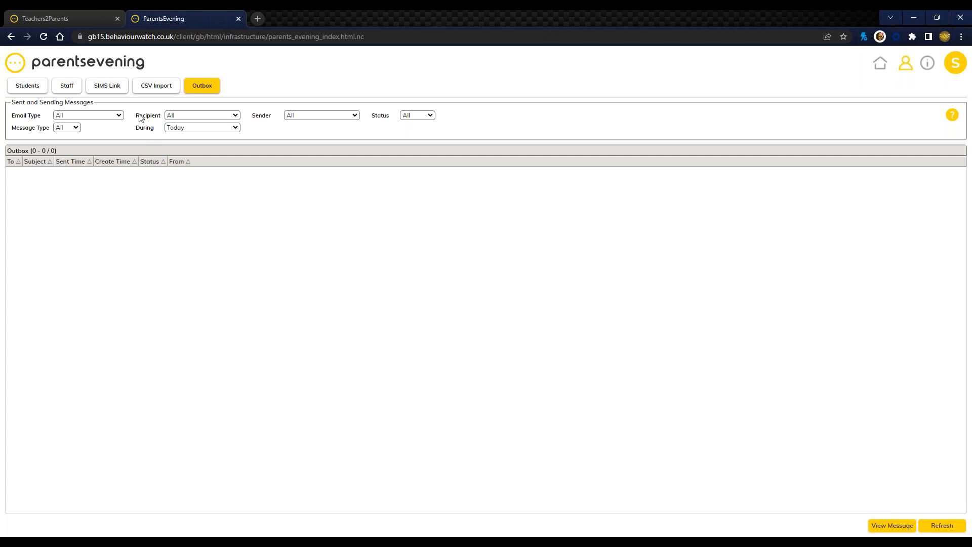
{"action": "left_click_drag", "start_coordinate": [137, 116], "coordinate": [159, 114]}
{"action": "left_click", "coordinate": [43, 37]}
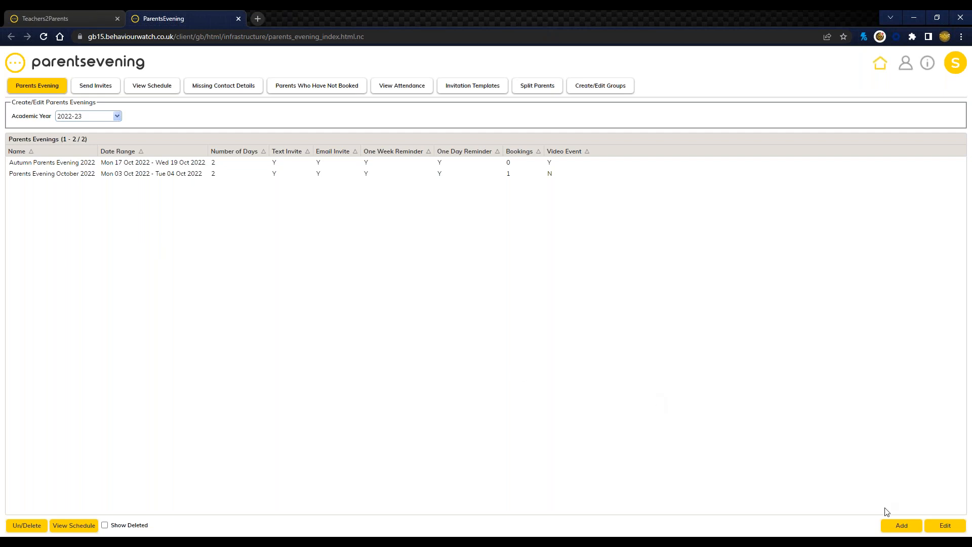
Step: View the blank form for adding a parents evening and cancel it without creating an event
{"action": "left_click", "coordinate": [891, 529]}
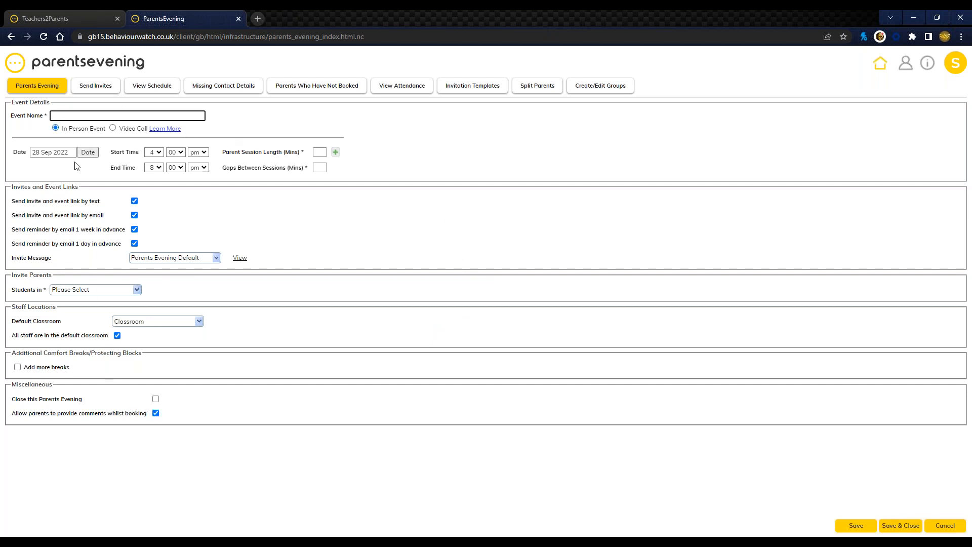
{"action": "left_click", "coordinate": [945, 527]}
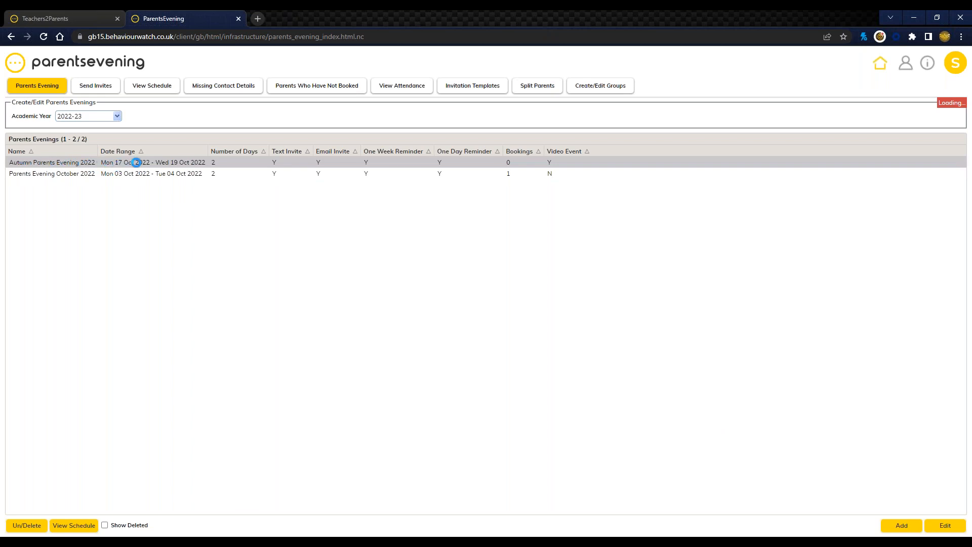
Step: Open Autumn Parents Evening 2022 and examine its event name and the In Person Event and Video Call options
{"action": "double_click", "coordinate": [136, 162]}
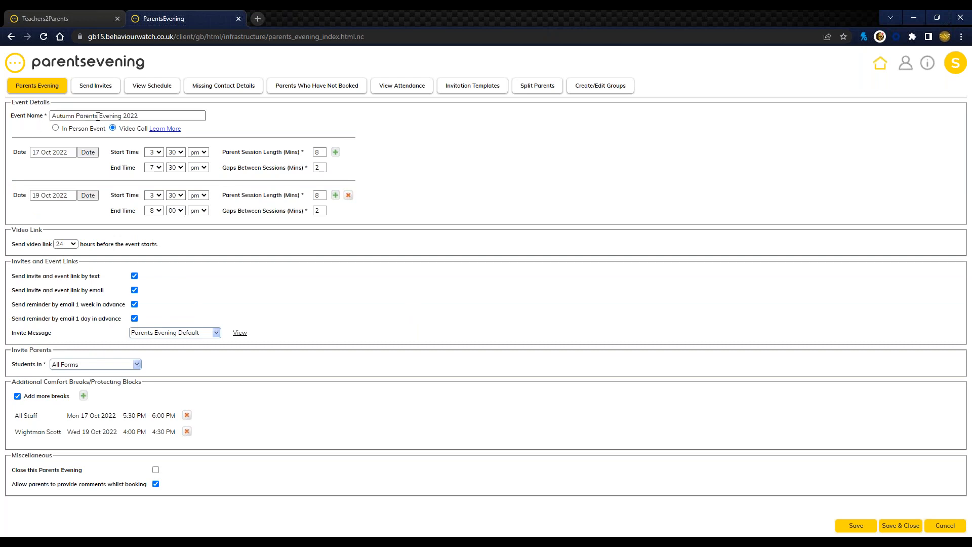
{"action": "left_click", "coordinate": [155, 115]}
{"action": "left_click_drag", "start_coordinate": [61, 133], "coordinate": [148, 130]}
{"action": "left_click_drag", "start_coordinate": [62, 130], "coordinate": [110, 133]}
{"action": "left_click", "coordinate": [90, 134]}
Step: Examine the first event date's start and end times, parent session length and gaps between sessions
{"action": "left_click_drag", "start_coordinate": [110, 152], "coordinate": [133, 169]}
{"action": "left_click", "coordinate": [121, 154]}
{"action": "left_click_drag", "start_coordinate": [223, 154], "coordinate": [280, 153]}
{"action": "left_click_drag", "start_coordinate": [223, 168], "coordinate": [286, 172]}
{"action": "left_click", "coordinate": [286, 173]}
{"action": "left_click_drag", "start_coordinate": [223, 152], "coordinate": [282, 155]}
{"action": "left_click", "coordinate": [278, 156]}
{"action": "left_click_drag", "start_coordinate": [223, 153], "coordinate": [280, 154]}
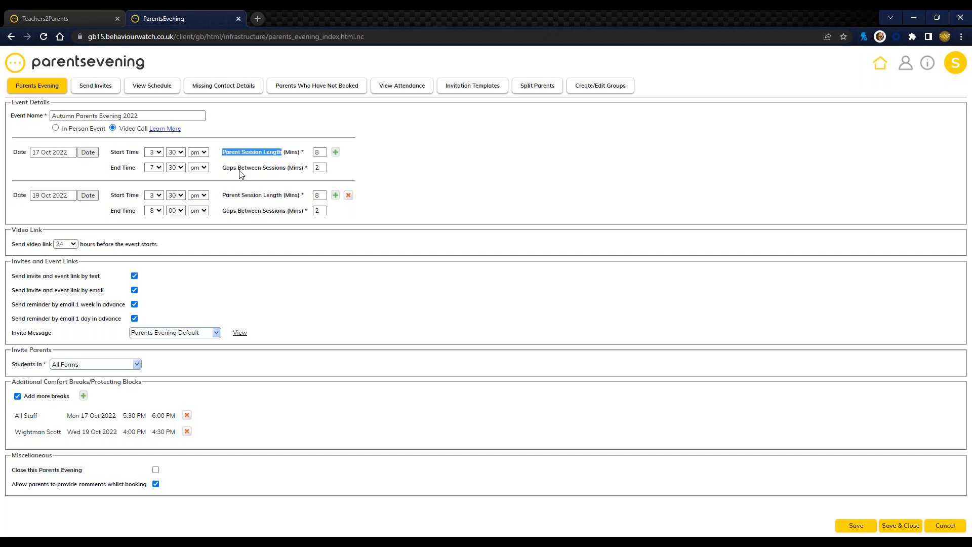
{"action": "left_click_drag", "start_coordinate": [224, 169], "coordinate": [285, 170]}
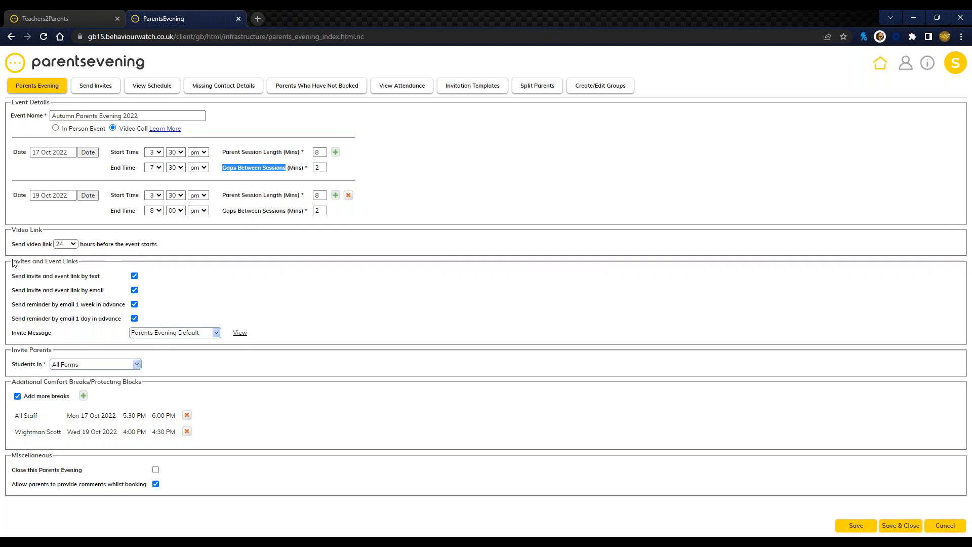
Step: Examine the Invites and Event Links section, especially the options to send the invite and event link by text and email
{"action": "left_click_drag", "start_coordinate": [12, 264], "coordinate": [80, 265]}
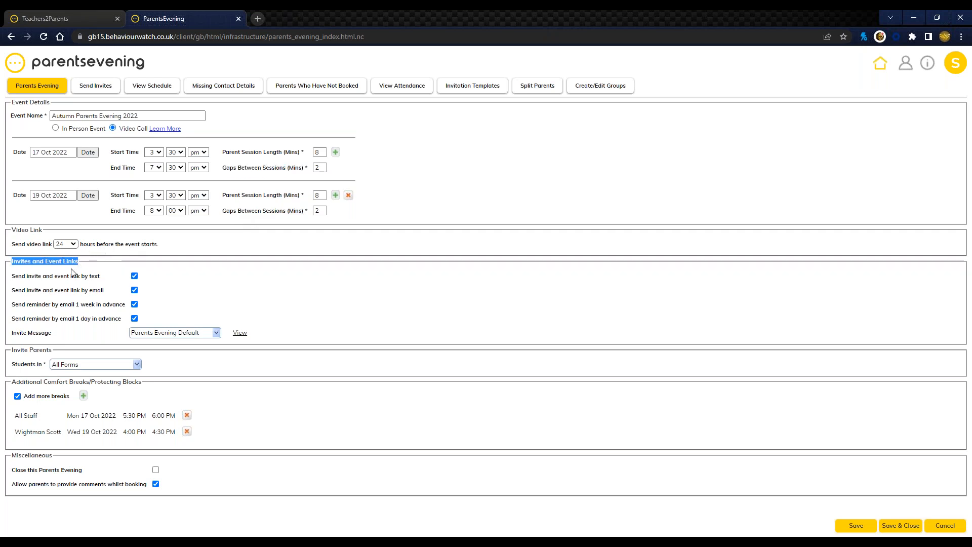
{"action": "left_click", "coordinate": [43, 282]}
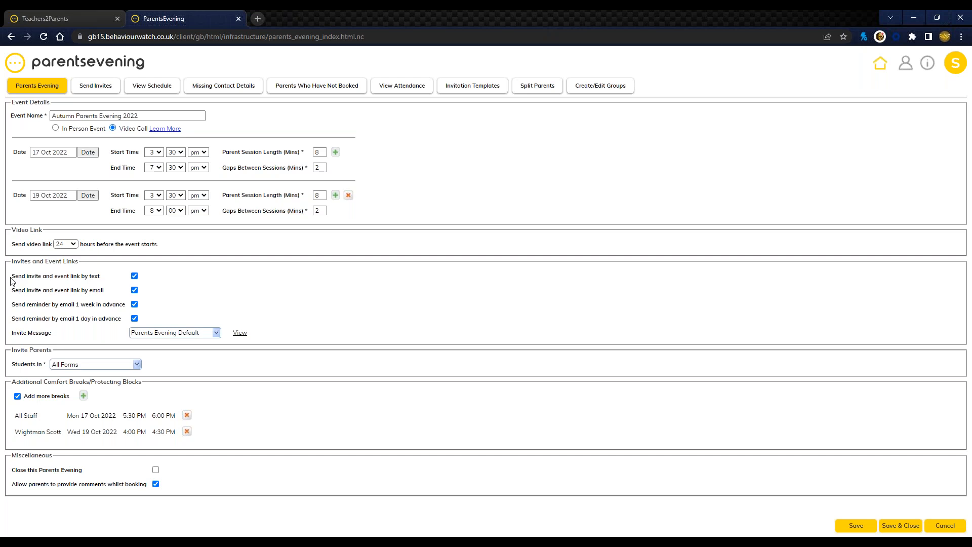
{"action": "left_click_drag", "start_coordinate": [12, 282], "coordinate": [122, 299]}
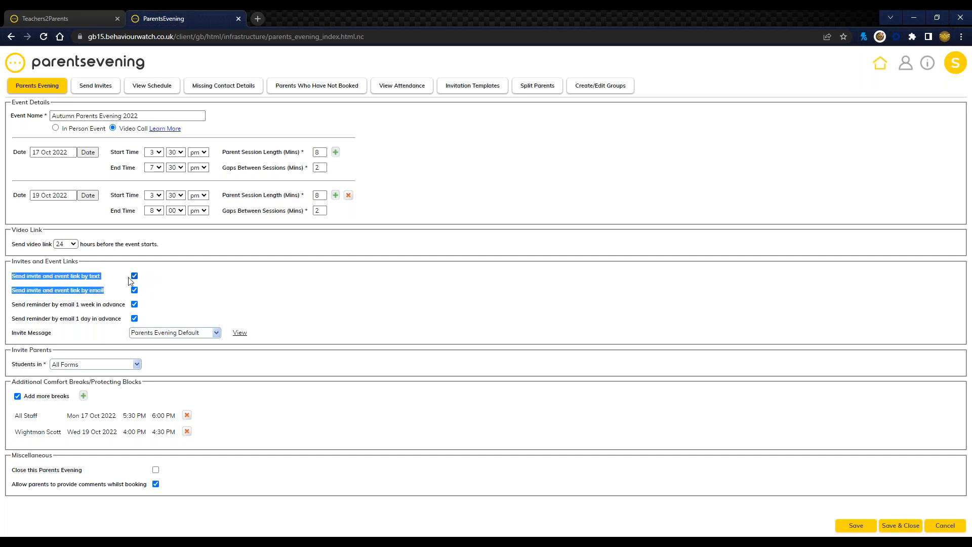
{"action": "left_click", "coordinate": [69, 292]}
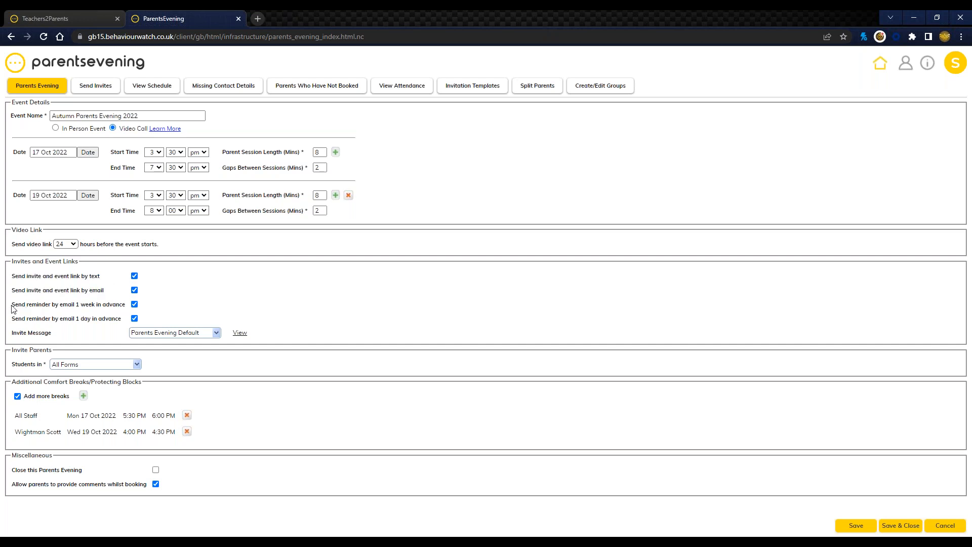
Step: Examine the one-week and one-day email reminder options and the choices for how many hours beforehand the video link is sent
{"action": "left_click_drag", "start_coordinate": [11, 307], "coordinate": [102, 327]}
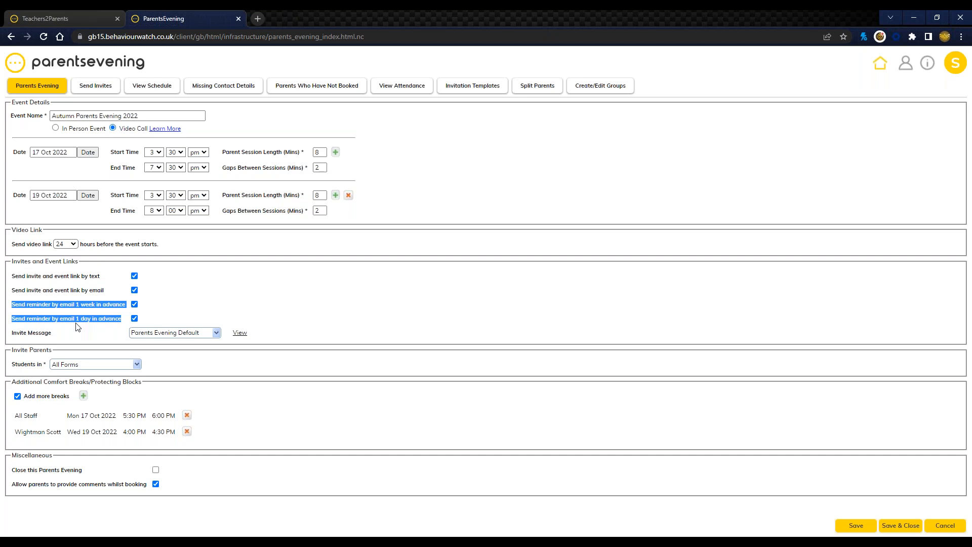
{"action": "left_click", "coordinate": [47, 296]}
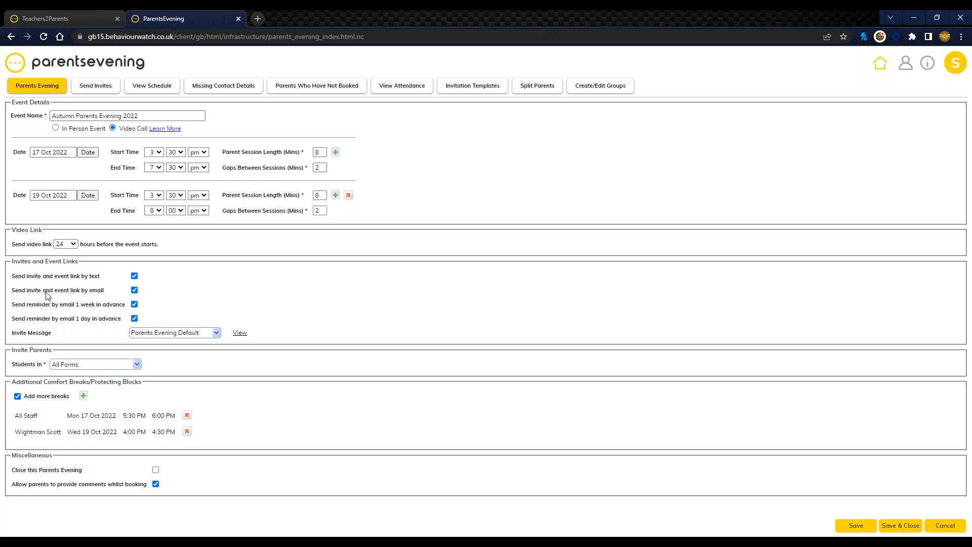
{"action": "left_click_drag", "start_coordinate": [12, 230], "coordinate": [159, 248]}
{"action": "left_click", "coordinate": [154, 247]}
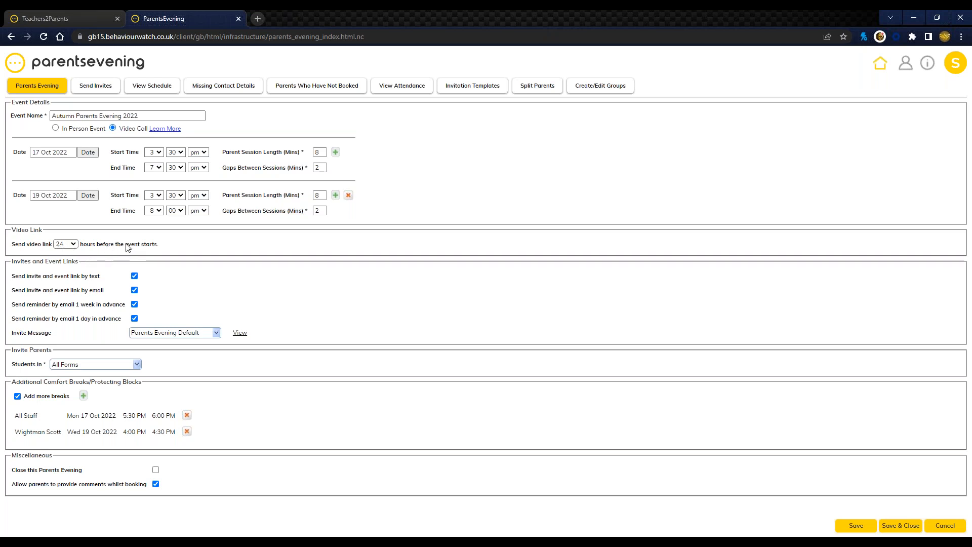
{"action": "left_click", "coordinate": [70, 244]}
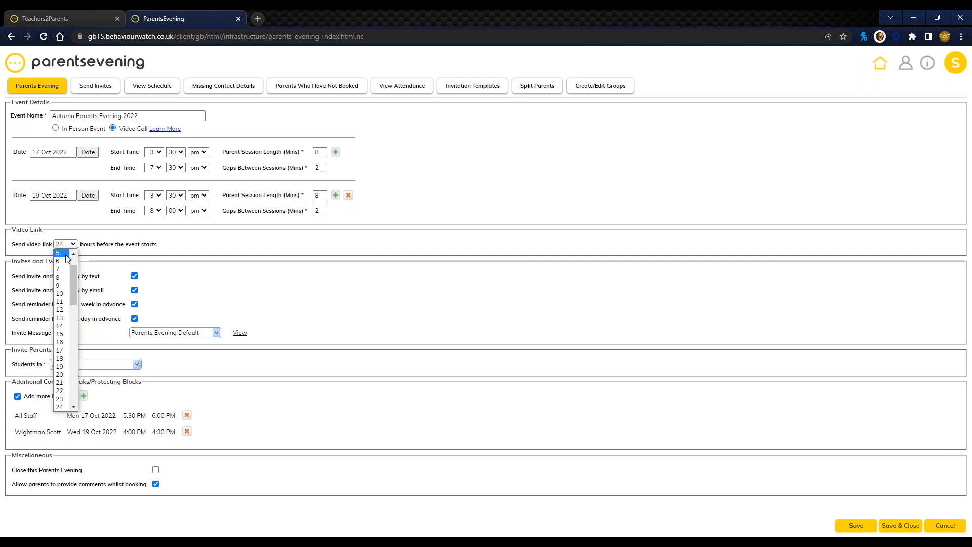
{"action": "left_click", "coordinate": [155, 243]}
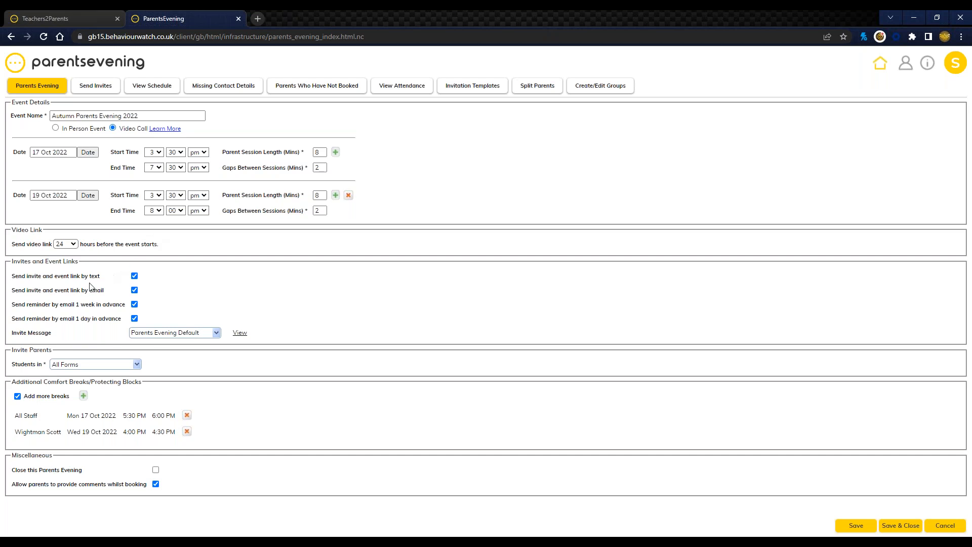
Step: Preview the Parents Evening Default invite message, examine its text and email invitations, and close the preview
{"action": "left_click_drag", "start_coordinate": [12, 332], "coordinate": [53, 334]}
{"action": "left_click", "coordinate": [239, 334]}
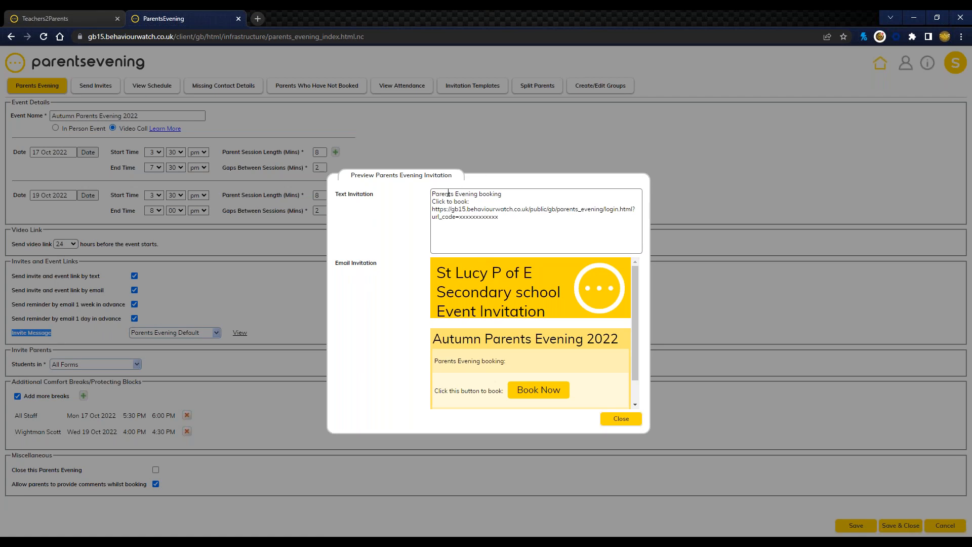
{"action": "left_click_drag", "start_coordinate": [483, 203], "coordinate": [434, 191]}
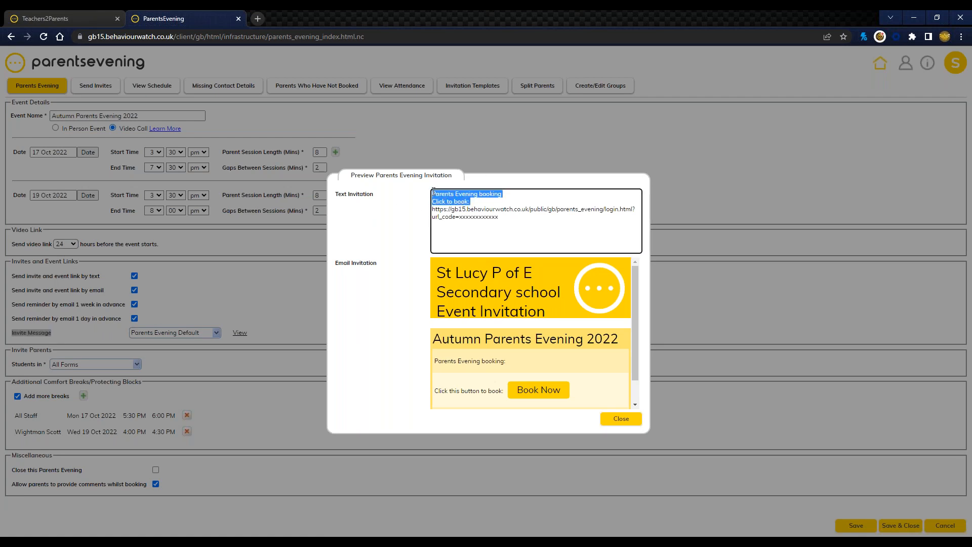
{"action": "left_click_drag", "start_coordinate": [500, 217], "coordinate": [433, 208]}
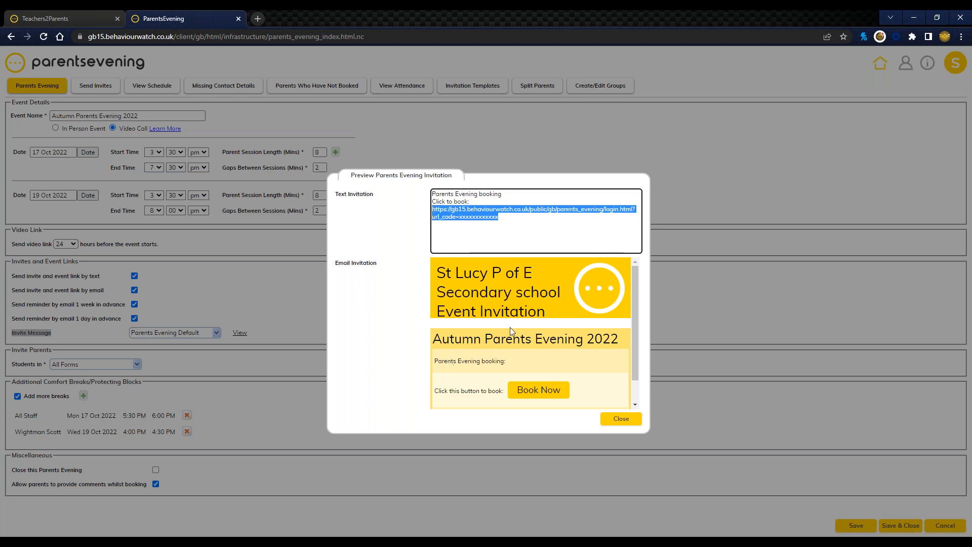
{"action": "scroll", "coordinate": [509, 327], "scroll_direction": "down", "scroll_amount": 2}
{"action": "scroll", "coordinate": [513, 327], "scroll_direction": "up", "scroll_amount": 2}
{"action": "left_click", "coordinate": [617, 418]}
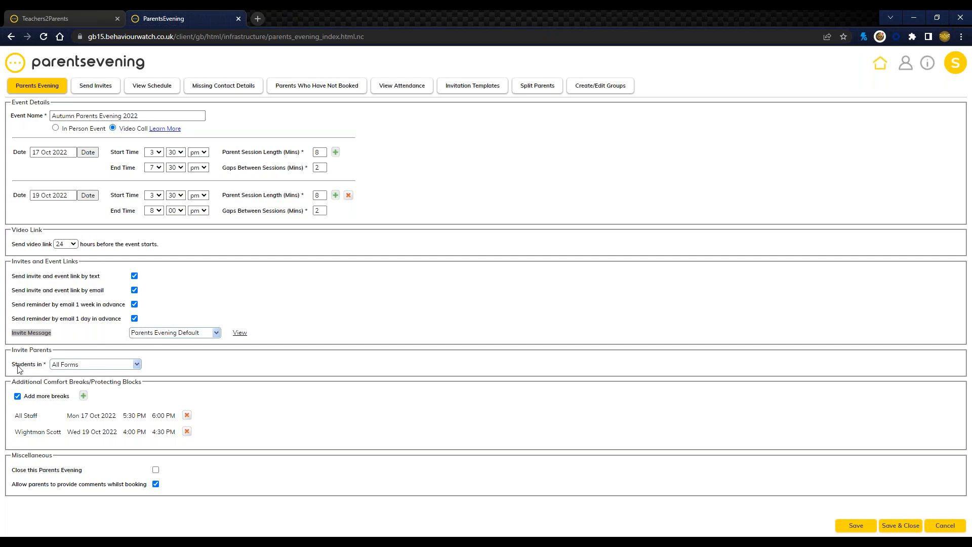
Step: Examine the forms and groups that can be chosen under Invite Parents and the Additional Comfort Breaks/Protecting Blocks section
{"action": "left_click", "coordinate": [76, 364]}
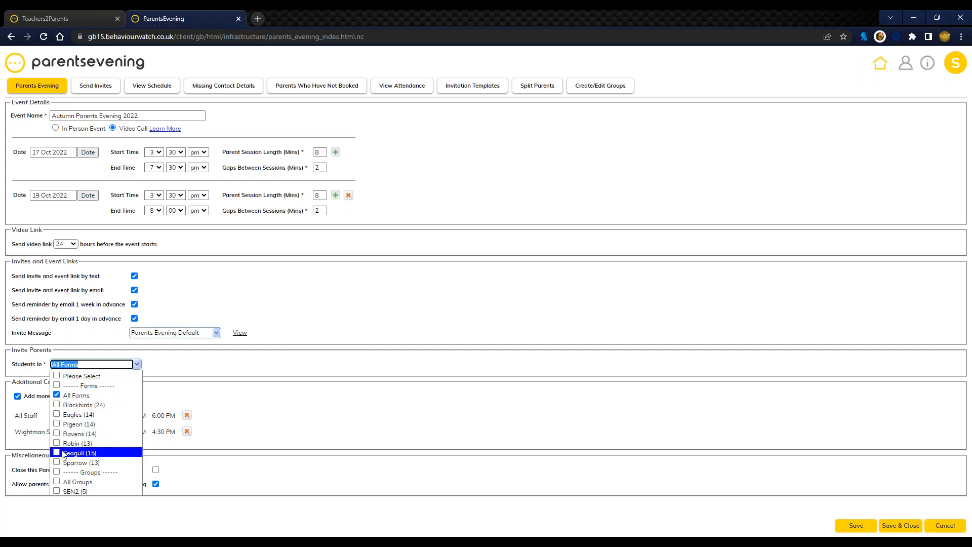
{"action": "left_click", "coordinate": [206, 374]}
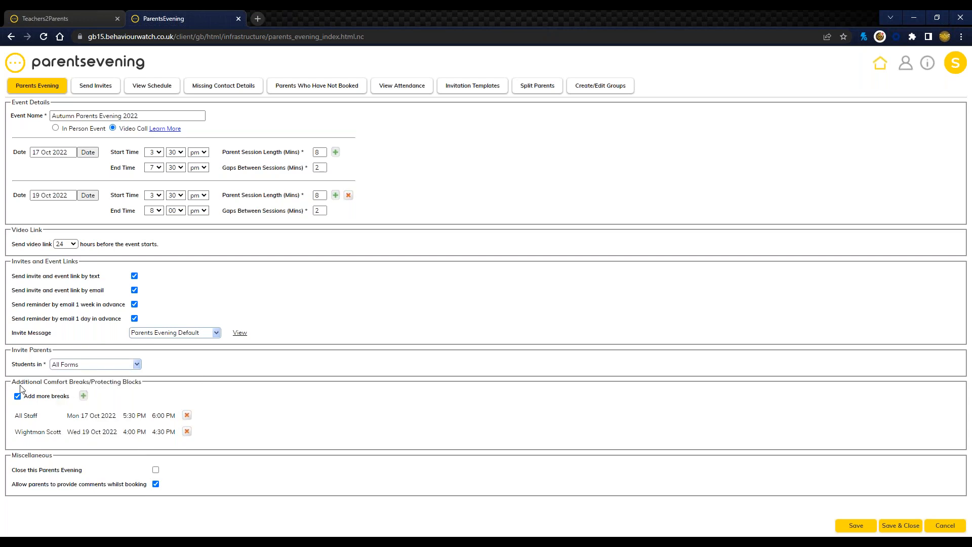
{"action": "left_click_drag", "start_coordinate": [12, 382], "coordinate": [144, 387]}
{"action": "left_click", "coordinate": [155, 386]}
Step: Open a new staff break and examine the staff members, break dates and the All Staff break slots for Mon 17 Oct 2022
{"action": "left_click", "coordinate": [84, 396]}
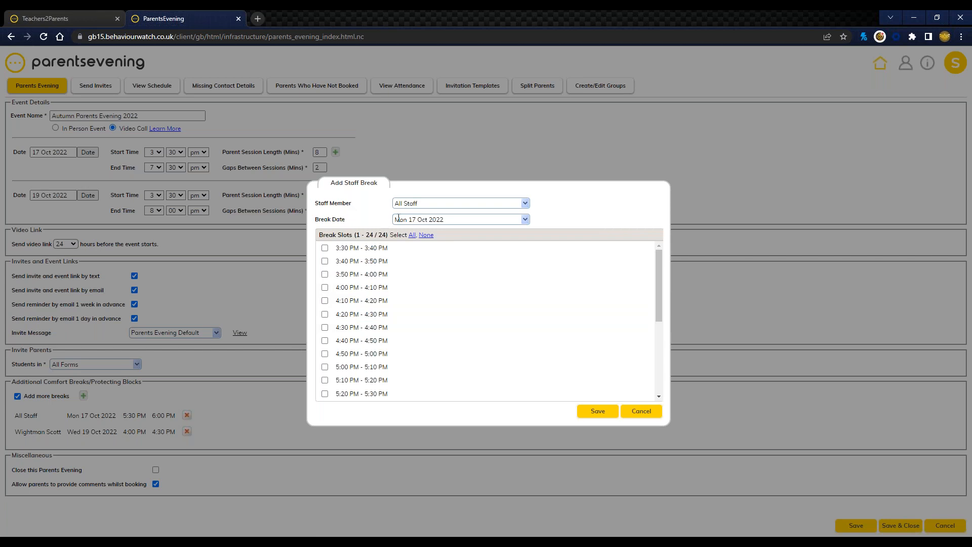
{"action": "left_click", "coordinate": [440, 204]}
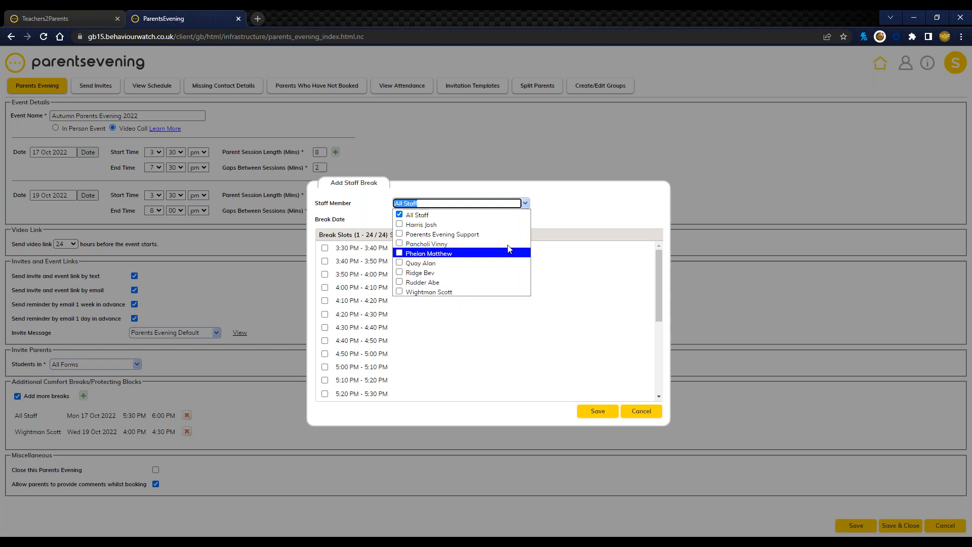
{"action": "left_click", "coordinate": [560, 206]}
{"action": "left_click", "coordinate": [473, 220]}
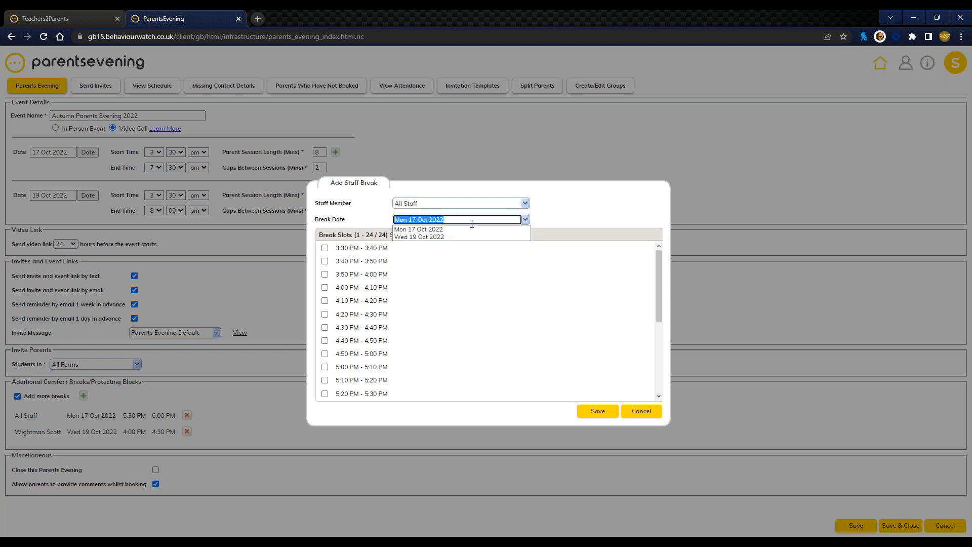
{"action": "left_click", "coordinate": [561, 213]}
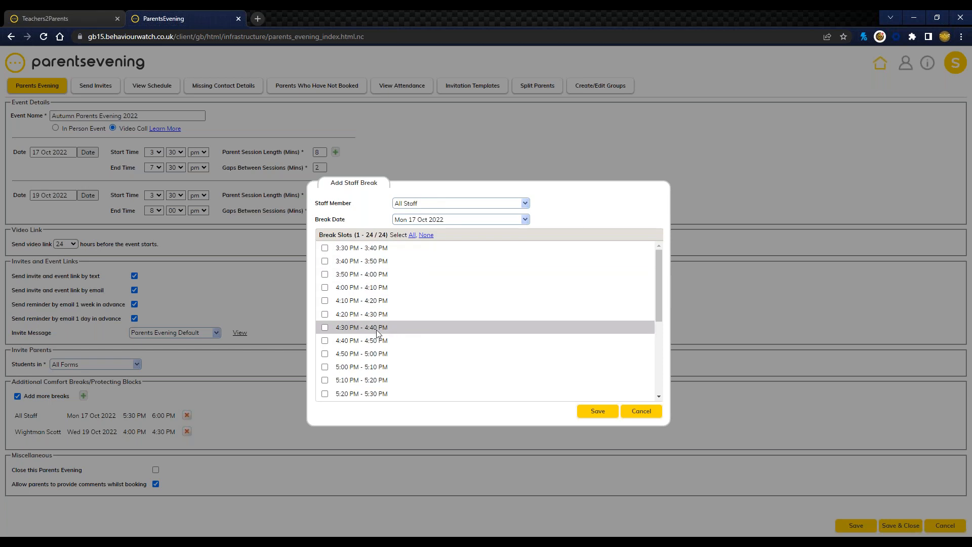
{"action": "scroll", "coordinate": [376, 334], "scroll_direction": "down", "scroll_amount": 2}
{"action": "scroll", "coordinate": [376, 340], "scroll_direction": "up", "scroll_amount": 2}
{"action": "scroll", "coordinate": [377, 334], "scroll_direction": "down", "scroll_amount": 1}
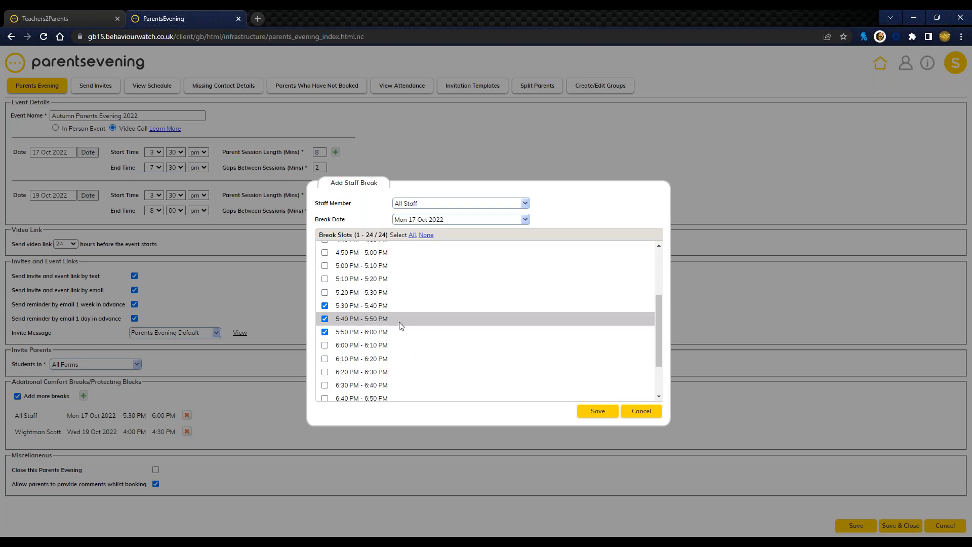
{"action": "scroll", "coordinate": [399, 321], "scroll_direction": "up", "scroll_amount": 3}
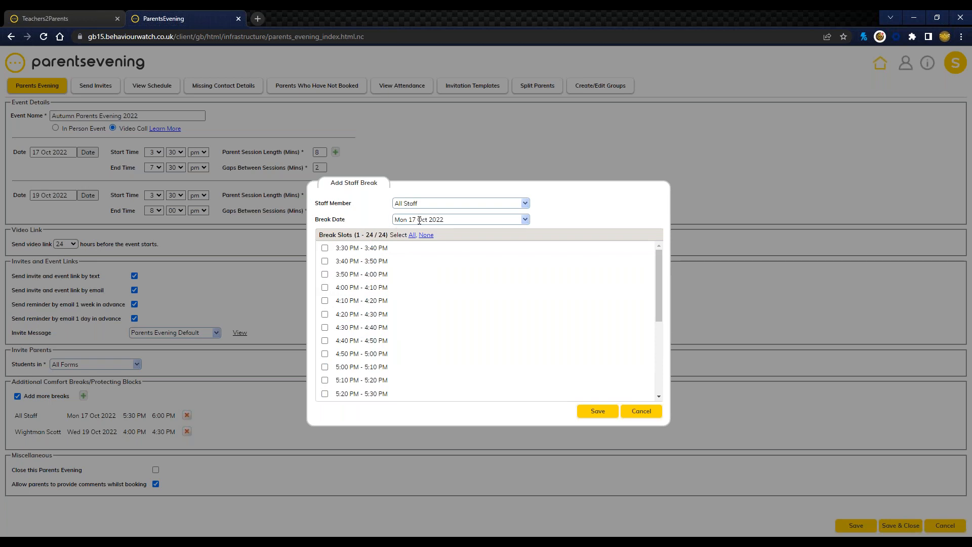
{"action": "scroll", "coordinate": [393, 285], "scroll_direction": "down", "scroll_amount": 2}
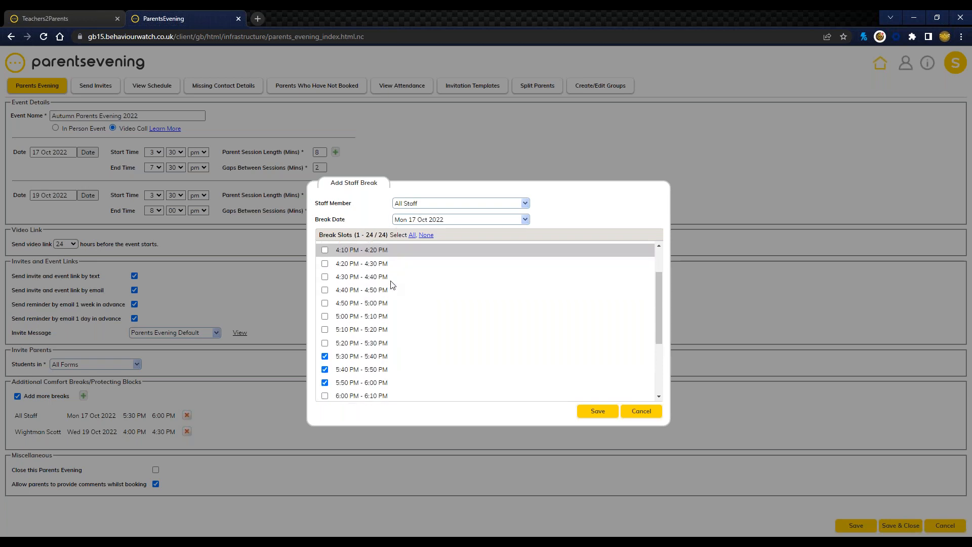
{"action": "scroll", "coordinate": [393, 282], "scroll_direction": "down", "scroll_amount": 4}
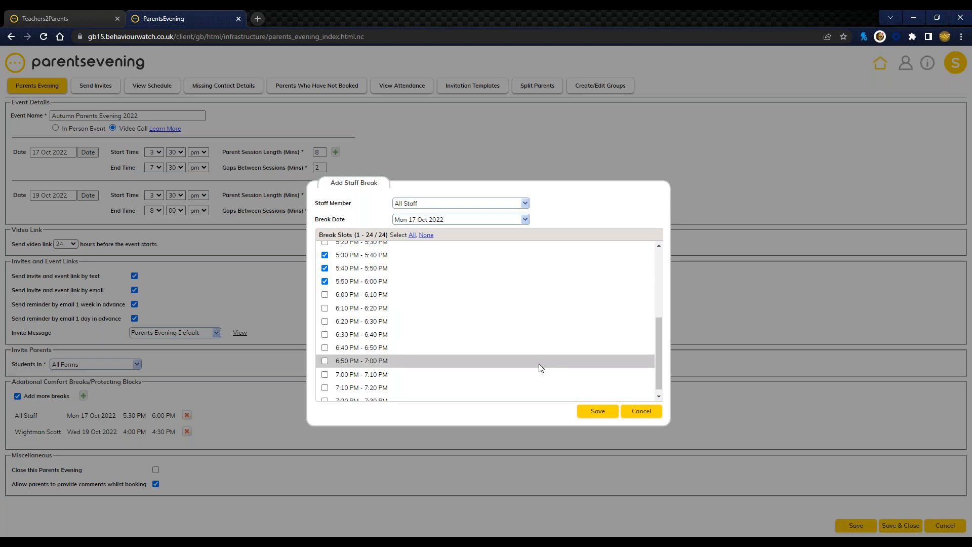
Step: Choose a single staff member, tick the break slots from 3:30 PM to 4:00 PM, and cancel the staff break
{"action": "left_click", "coordinate": [525, 204]}
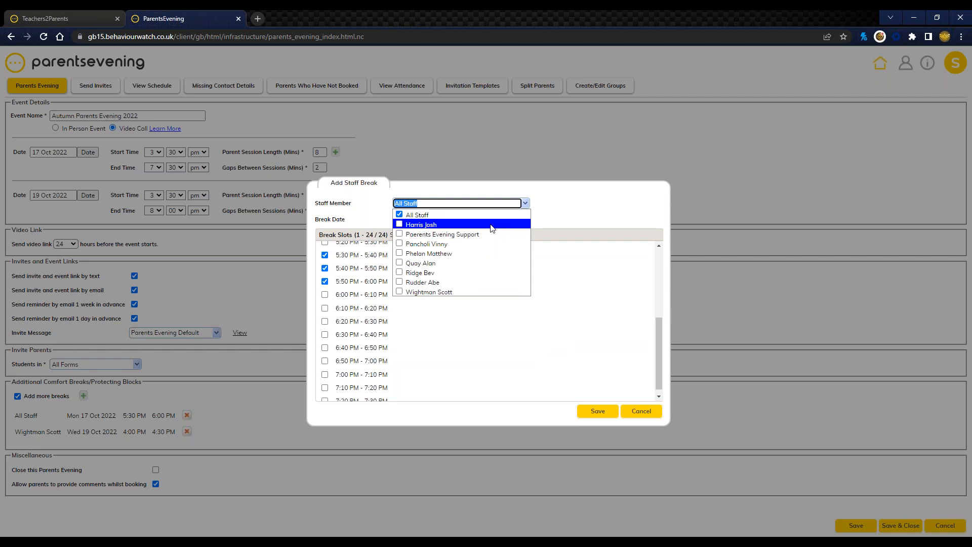
{"action": "left_click", "coordinate": [492, 228]}
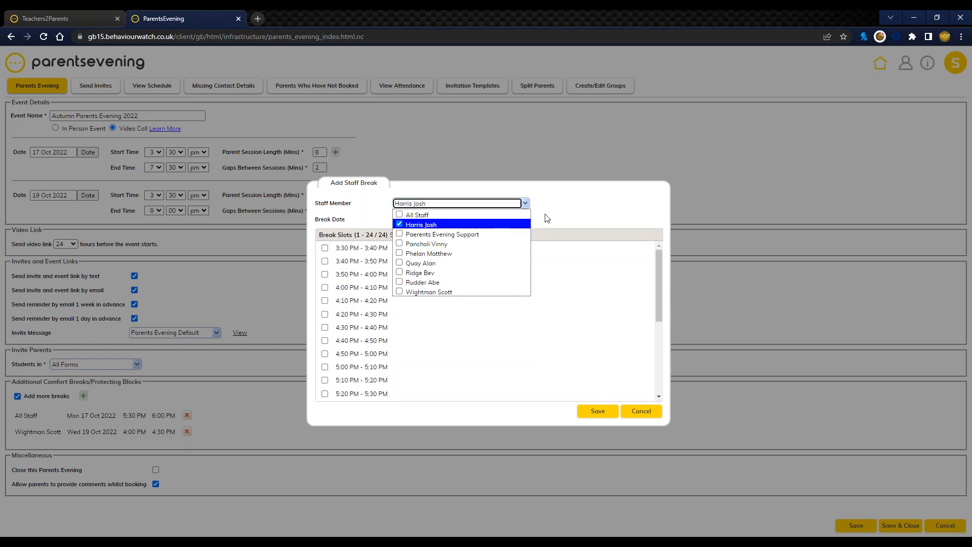
{"action": "left_click", "coordinate": [586, 206]}
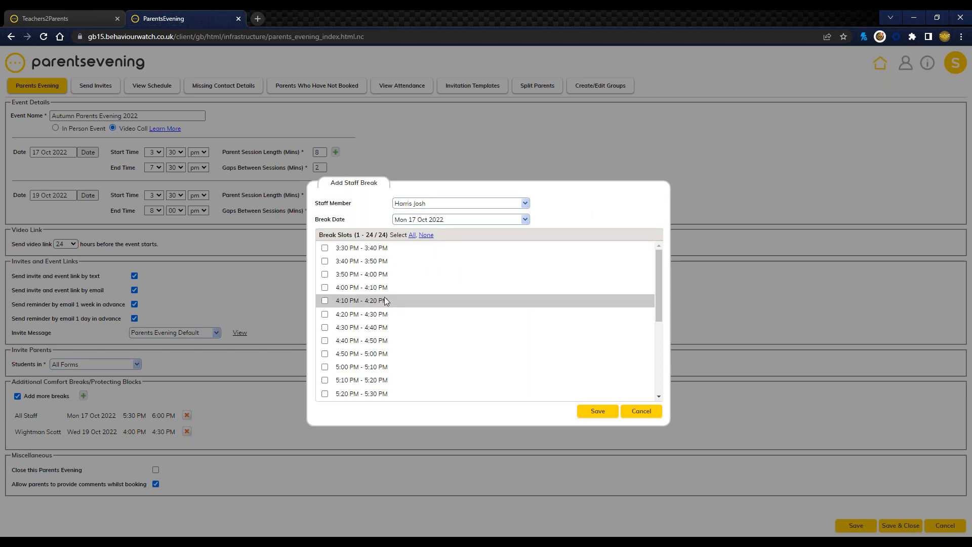
{"action": "left_click", "coordinate": [325, 248]}
{"action": "left_click", "coordinate": [324, 260]}
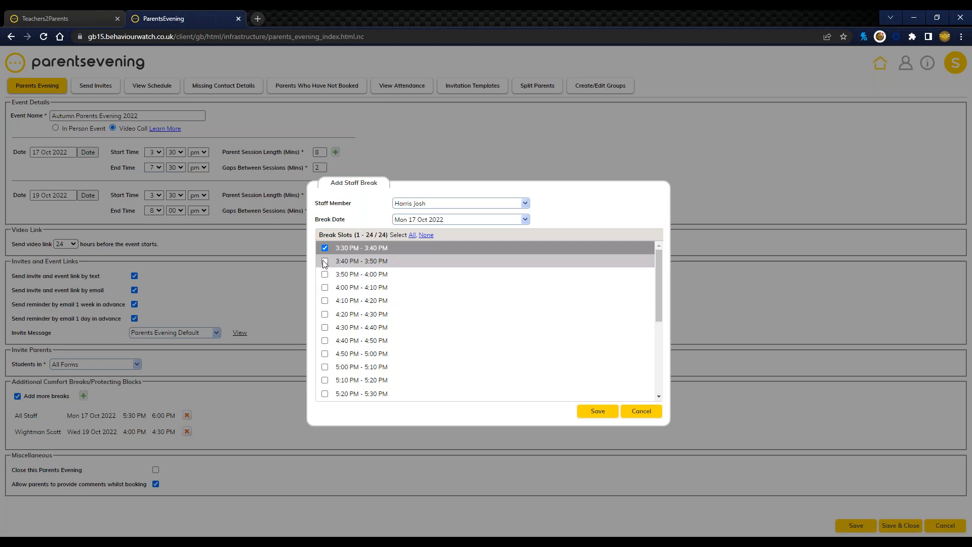
{"action": "left_click", "coordinate": [324, 274]}
{"action": "scroll", "coordinate": [506, 363], "scroll_direction": "down", "scroll_amount": 3}
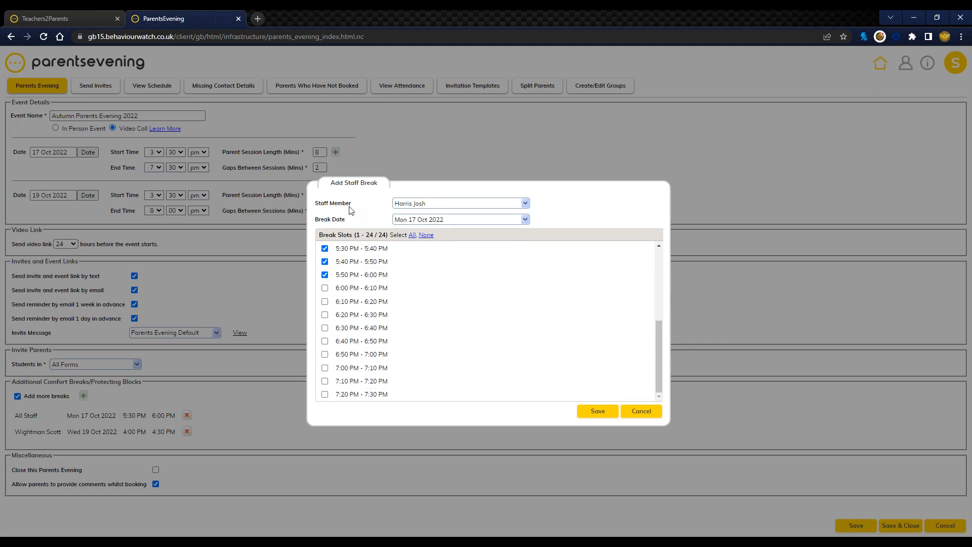
{"action": "left_click", "coordinate": [648, 416]}
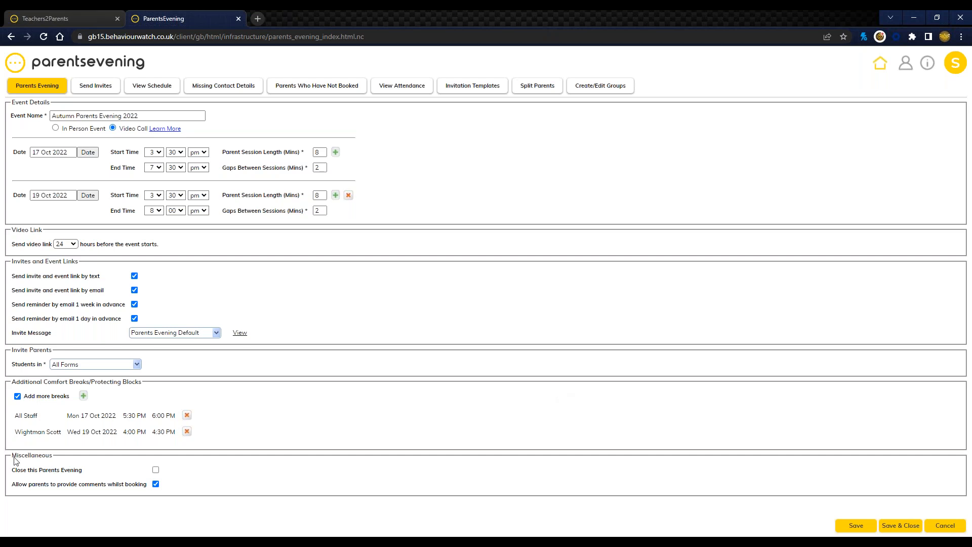
Step: Examine the Miscellaneous options for closing the parents evening and allowing parent comments, and leave the event without saving
{"action": "left_click_drag", "start_coordinate": [13, 458], "coordinate": [84, 472]}
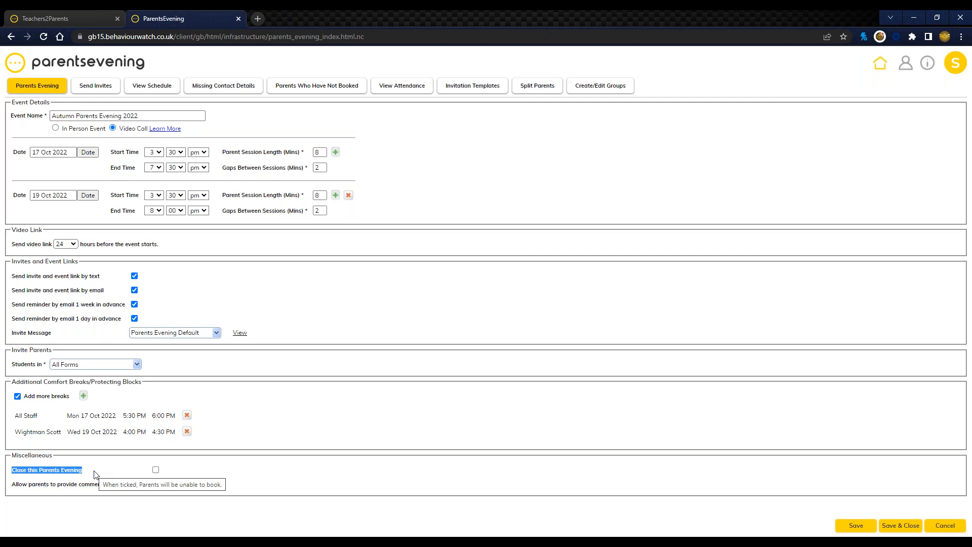
{"action": "left_click_drag", "start_coordinate": [12, 485], "coordinate": [151, 485]}
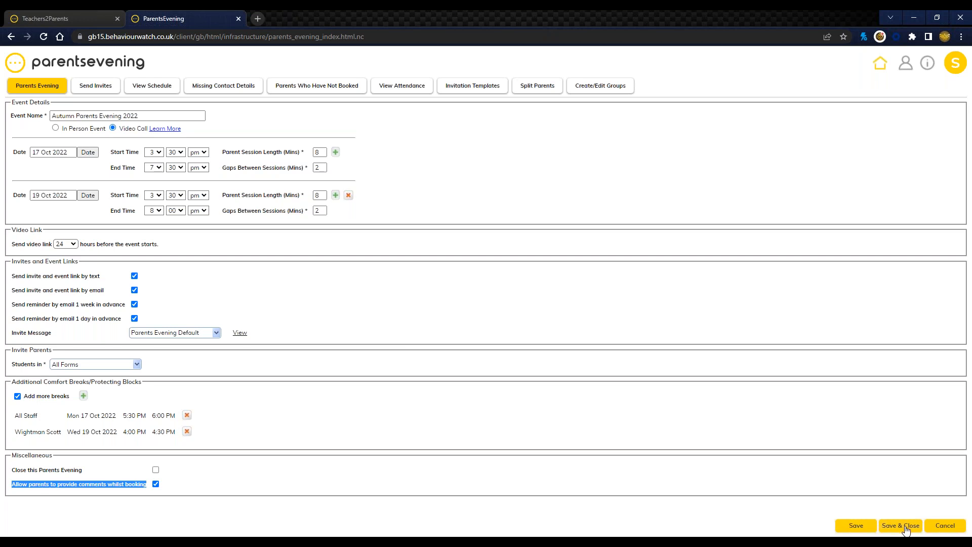
{"action": "left_click", "coordinate": [944, 526]}
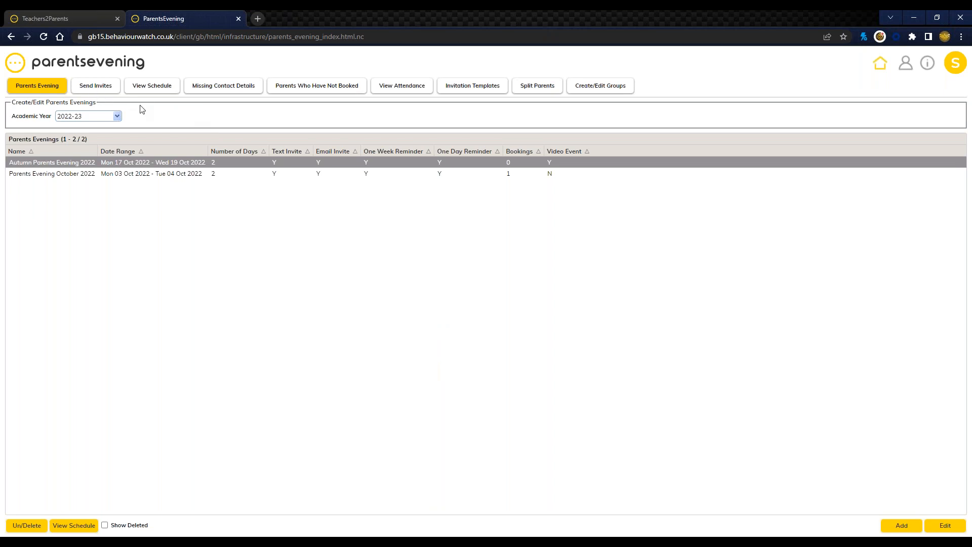
Step: Open the invite list for Autumn Parents Evening 2022 and try selecting individual students and all students, leaving none ticked
{"action": "left_click", "coordinate": [106, 89]}
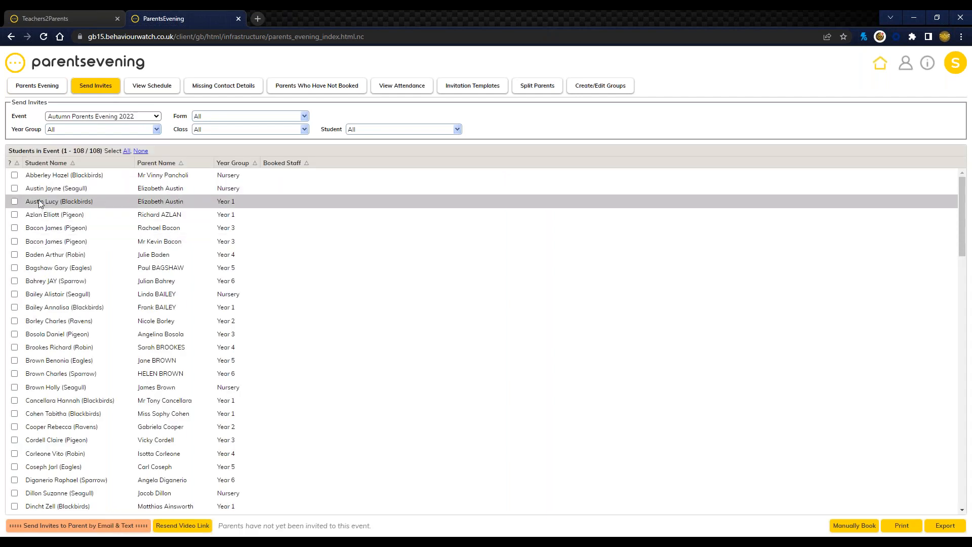
{"action": "left_click", "coordinate": [14, 175]}
{"action": "left_click", "coordinate": [14, 187]}
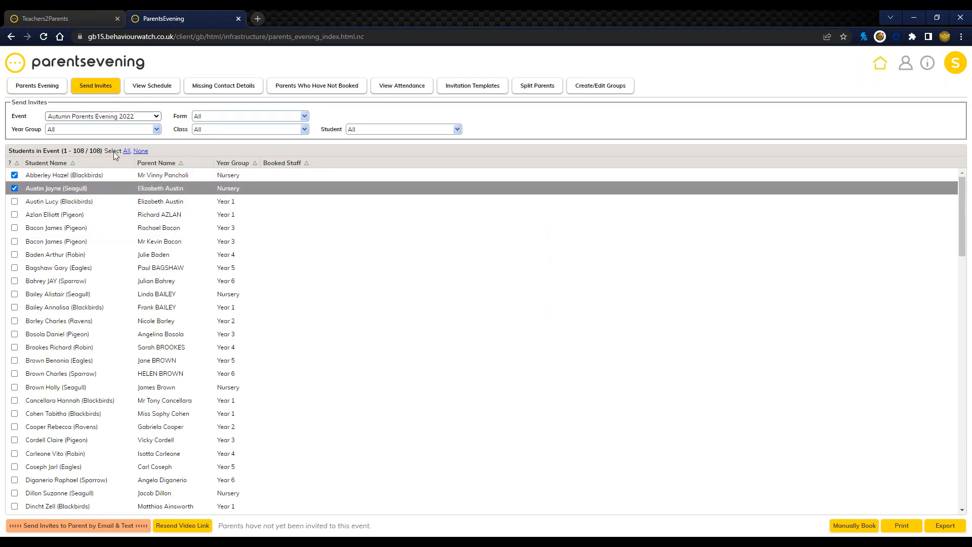
{"action": "left_click_drag", "start_coordinate": [106, 152], "coordinate": [128, 155]}
{"action": "left_click", "coordinate": [125, 151]}
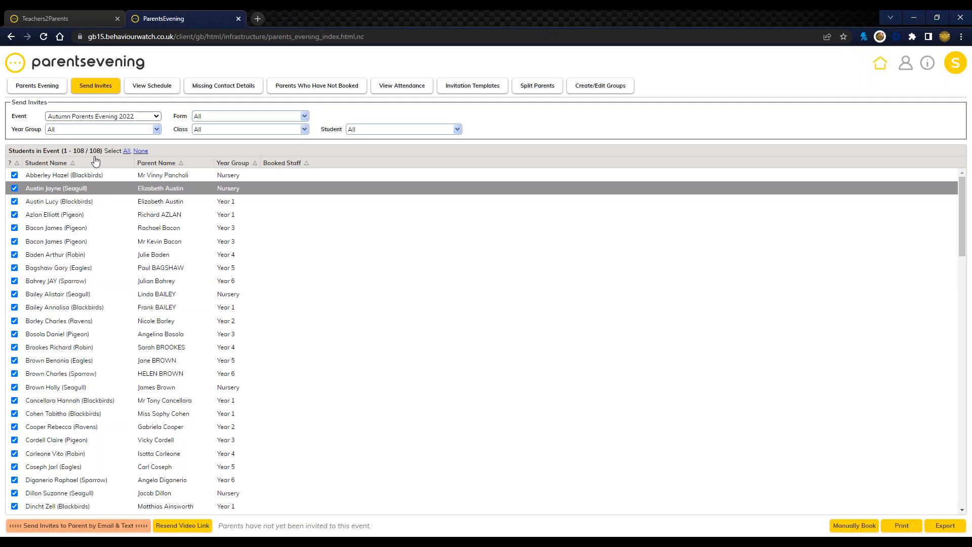
{"action": "left_click", "coordinate": [147, 153]}
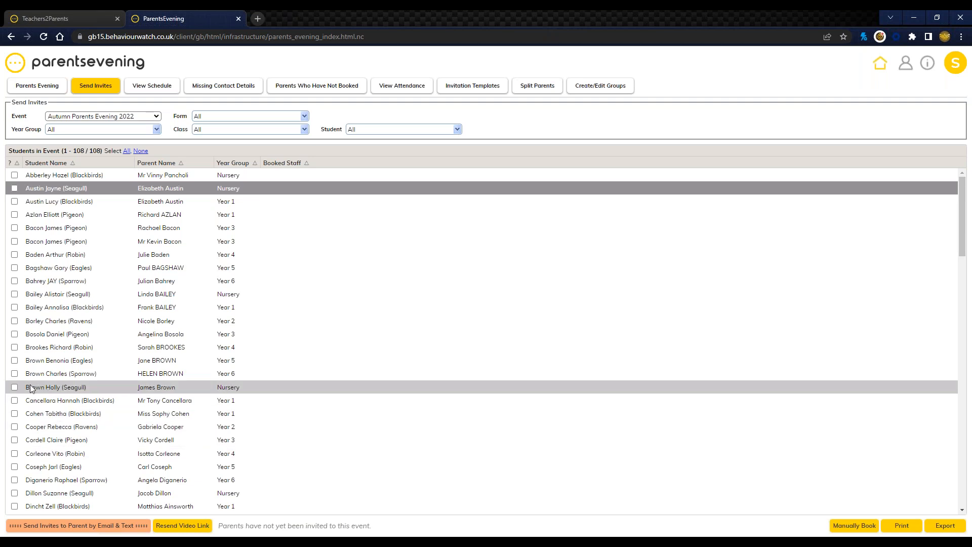
{"action": "left_click", "coordinate": [15, 388]}
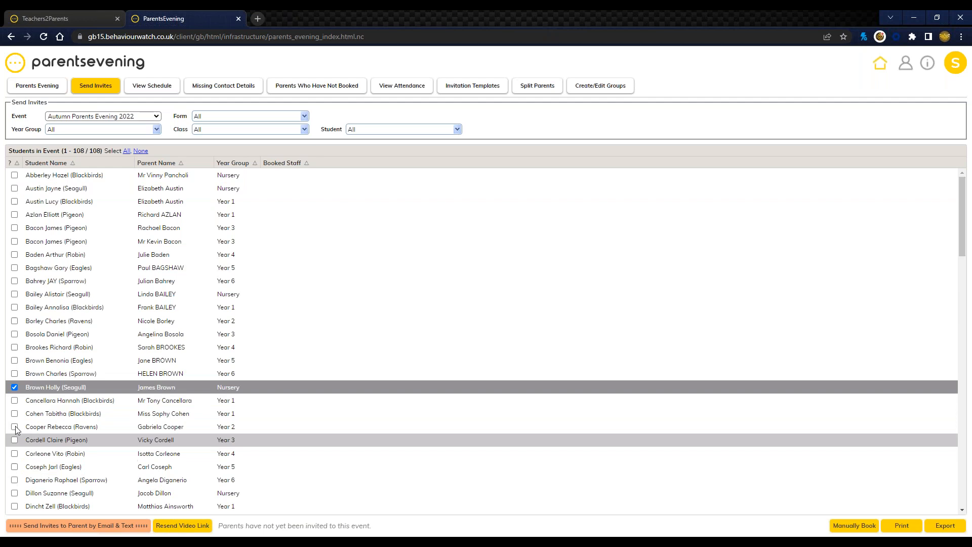
{"action": "left_click", "coordinate": [14, 387]}
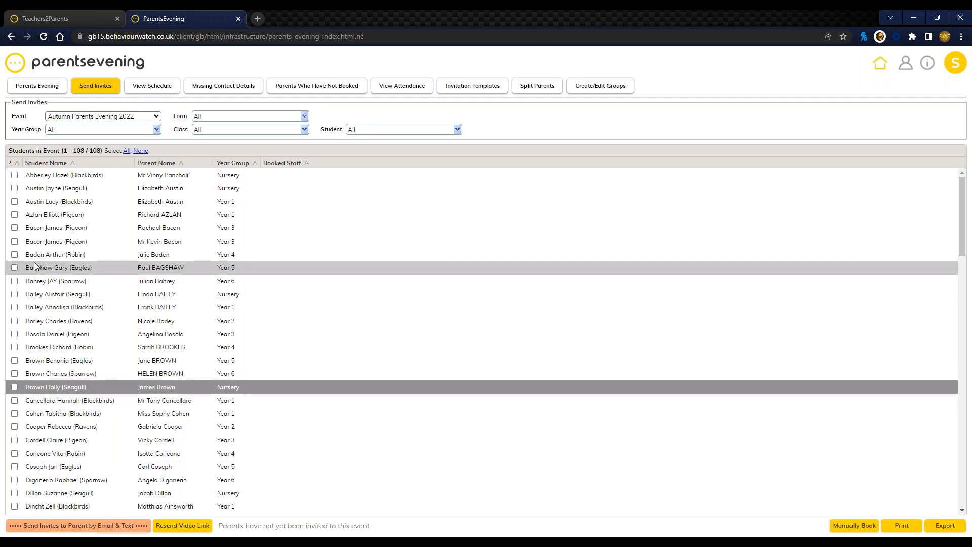
Step: Start a manual booking for the third listed student (Year 1, Blackbirds) and log in to the parent page with the child's first name
{"action": "left_click", "coordinate": [73, 201]}
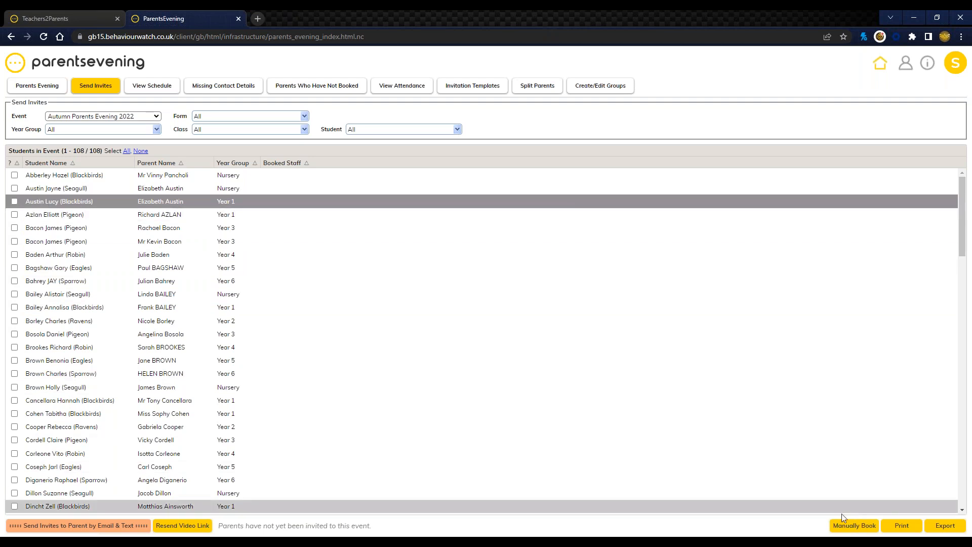
{"action": "left_click", "coordinate": [852, 527]}
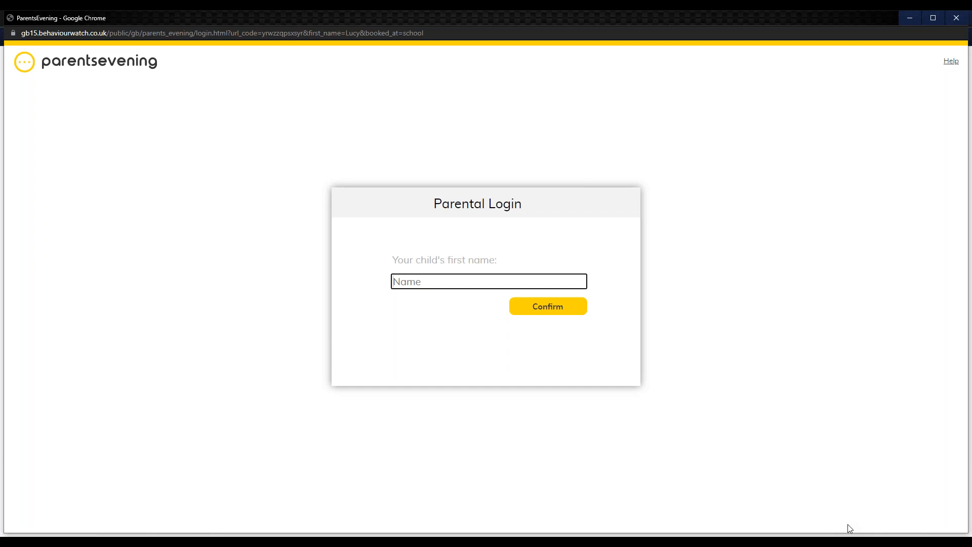
{"action": "left_click_drag", "start_coordinate": [395, 261], "coordinate": [495, 259]}
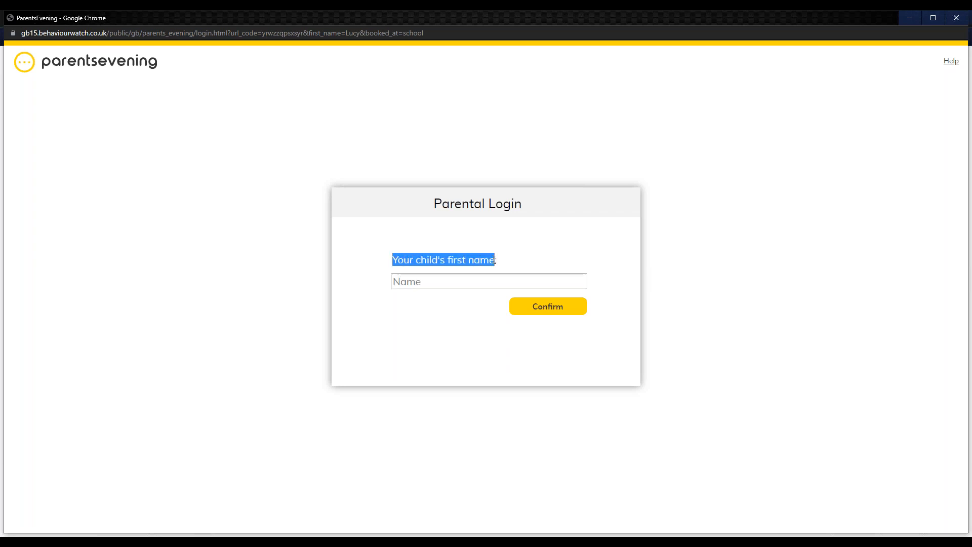
{"action": "left_click", "coordinate": [442, 284]}
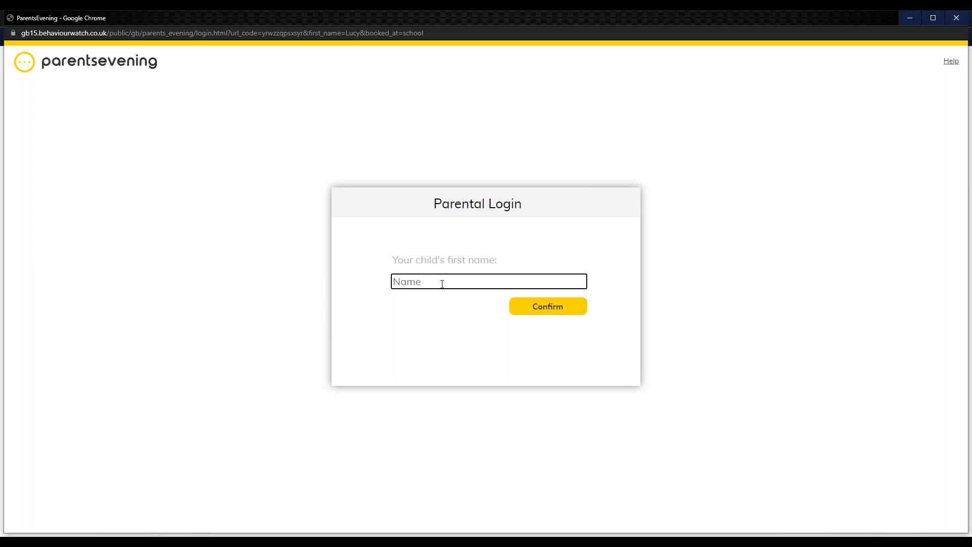
{"action": "type", "text": "lucy"}
{"action": "key", "text": "Return"}
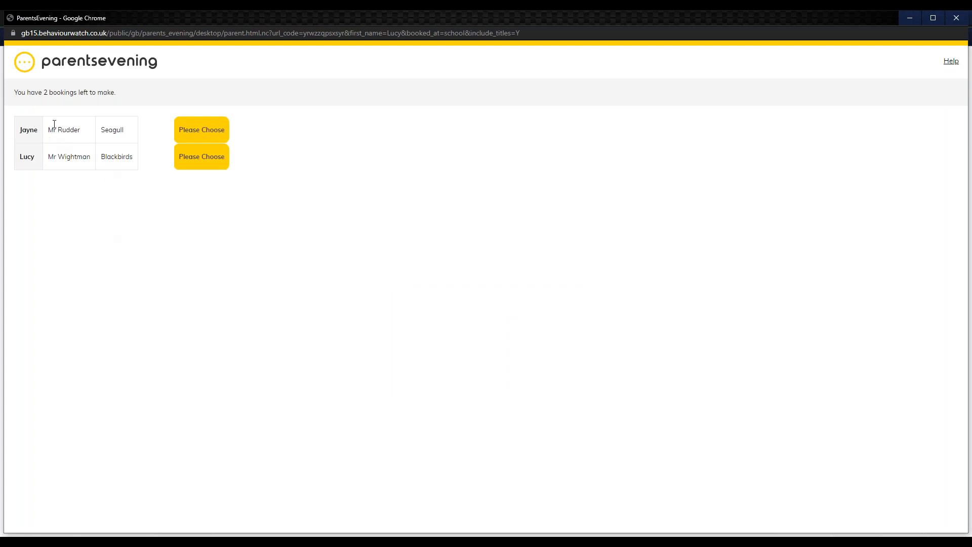
Step: Open the booking slots for the Blackbirds teacher and examine the available and unavailable times on Mon 17 Oct 2022
{"action": "left_click", "coordinate": [204, 163]}
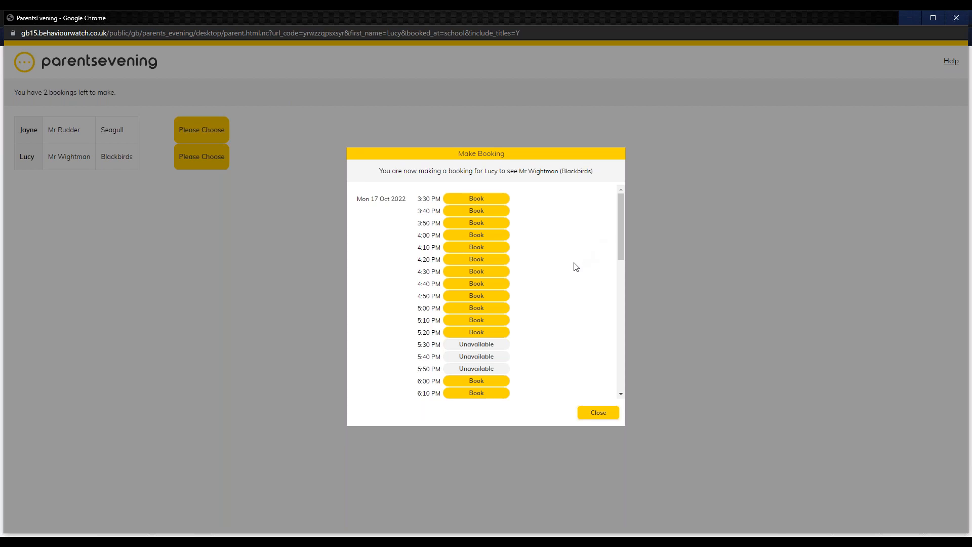
{"action": "left_click_drag", "start_coordinate": [461, 346], "coordinate": [516, 370]}
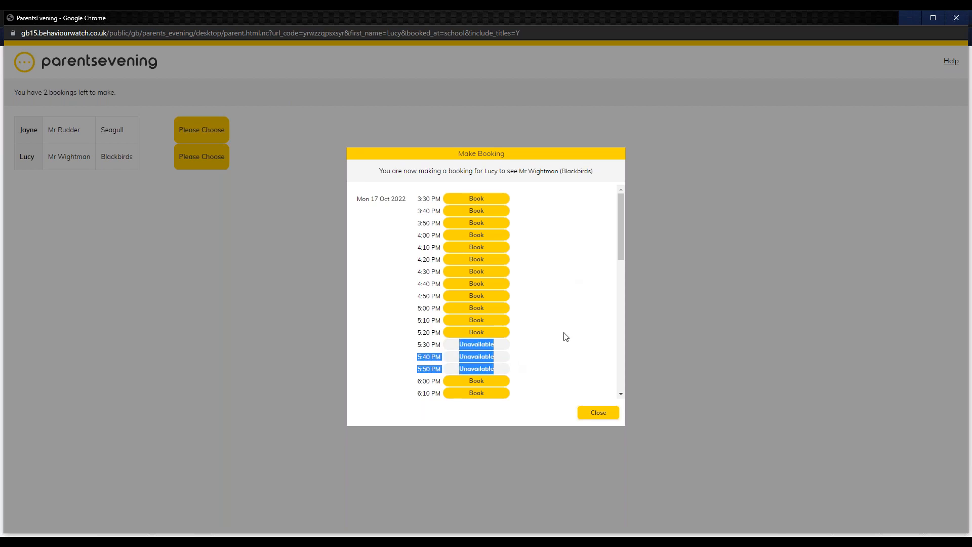
{"action": "left_click", "coordinate": [607, 311]}
{"action": "mouse_move", "coordinate": [624, 207]}
{"action": "left_mouse_down"}
{"action": "mouse_move", "coordinate": [631, 337]}
{"action": "mouse_move", "coordinate": [631, 203]}
{"action": "left_mouse_up"}
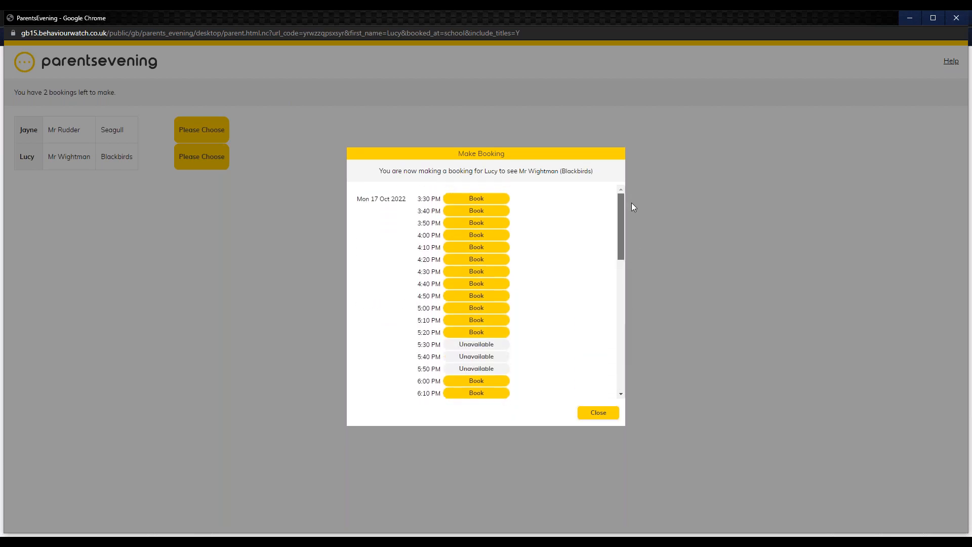
Step: Examine the notes field for the teacher on the 3:30 PM slot, and leave the slot list without booking
{"action": "left_click", "coordinate": [476, 199]}
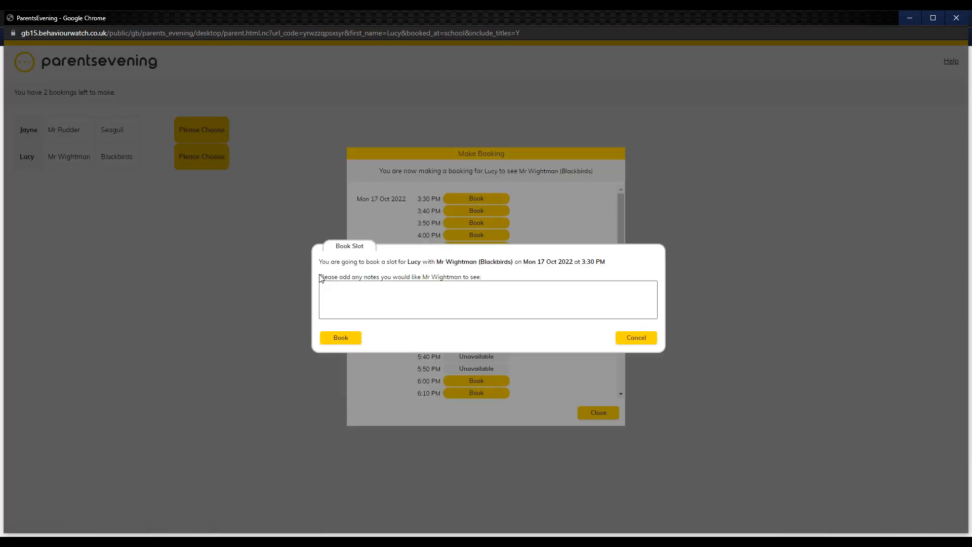
{"action": "left_click_drag", "start_coordinate": [321, 278], "coordinate": [496, 278]}
{"action": "left_click", "coordinate": [513, 294]}
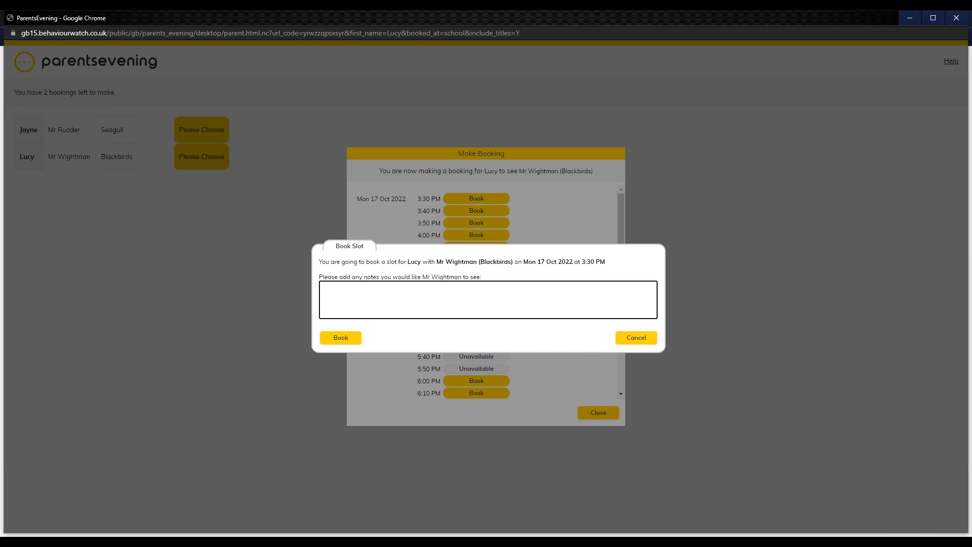
{"action": "left_click", "coordinate": [636, 337]}
{"action": "left_click", "coordinate": [602, 413]}
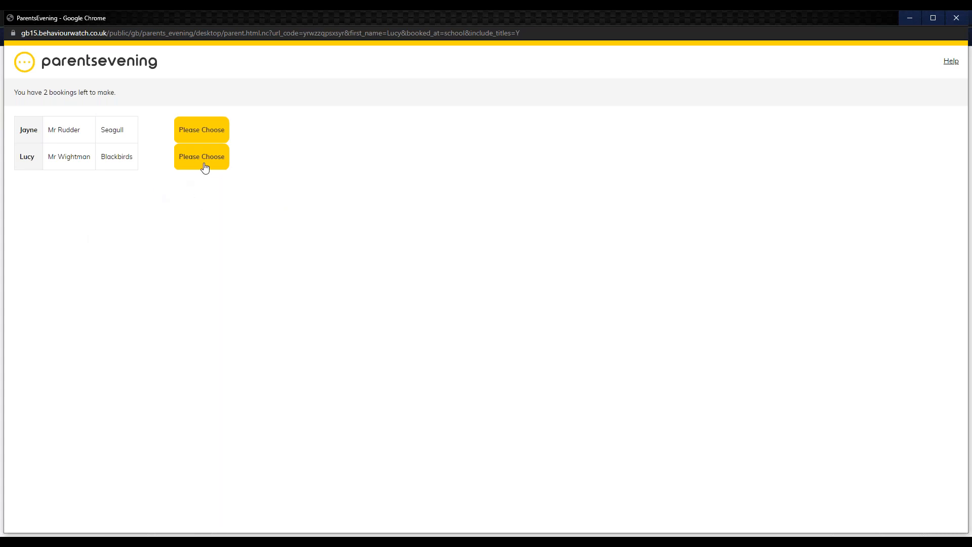
Step: Book the 3:30 PM slot on Mon 17 Oct 2022 with the Blackbirds teacher, leaving the notes empty
{"action": "left_click", "coordinate": [204, 168]}
{"action": "left_click", "coordinate": [473, 199]}
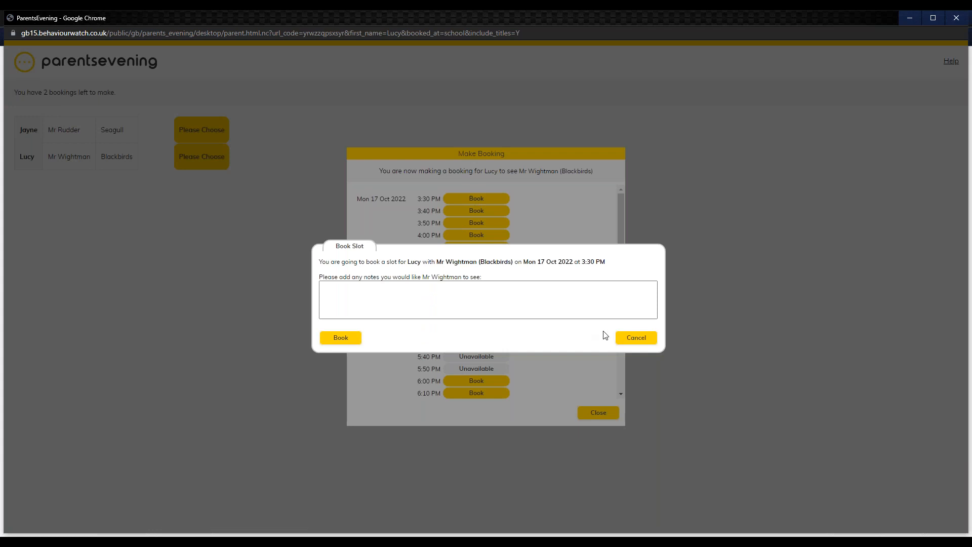
{"action": "left_click", "coordinate": [356, 338]}
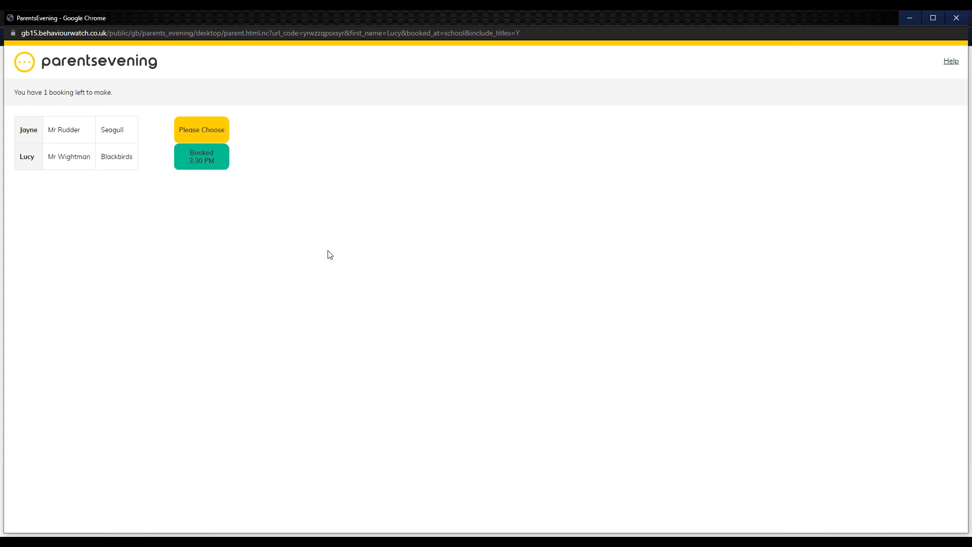
Step: Reopen the Blackbirds booking, examine the unavailable times, and check the booked 3:30 PM slot's cancellation option while keeping the booking
{"action": "left_click", "coordinate": [204, 159]}
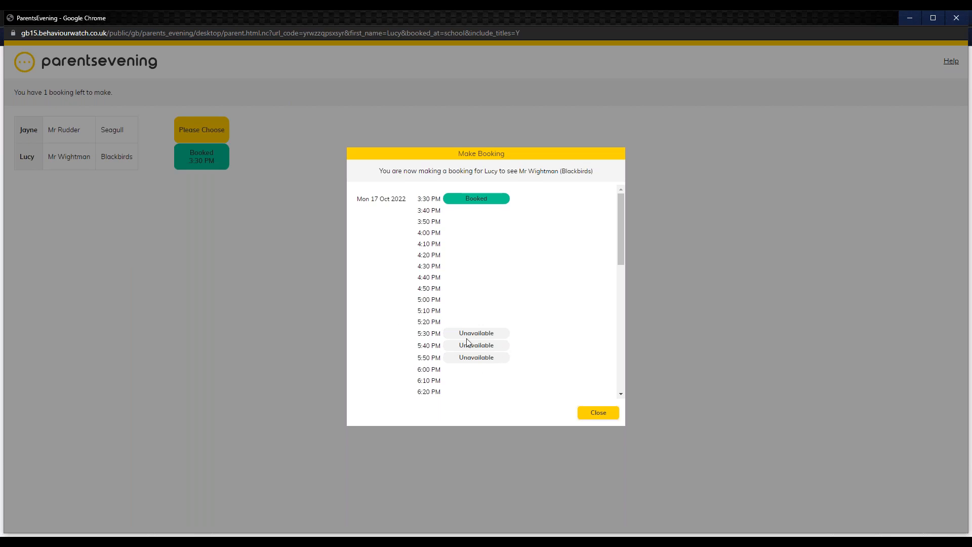
{"action": "left_click_drag", "start_coordinate": [459, 333], "coordinate": [490, 333]}
{"action": "left_click", "coordinate": [480, 344]}
{"action": "left_click", "coordinate": [494, 201]}
{"action": "left_click_drag", "start_coordinate": [446, 91], "coordinate": [560, 94]}
{"action": "left_click", "coordinate": [511, 114]}
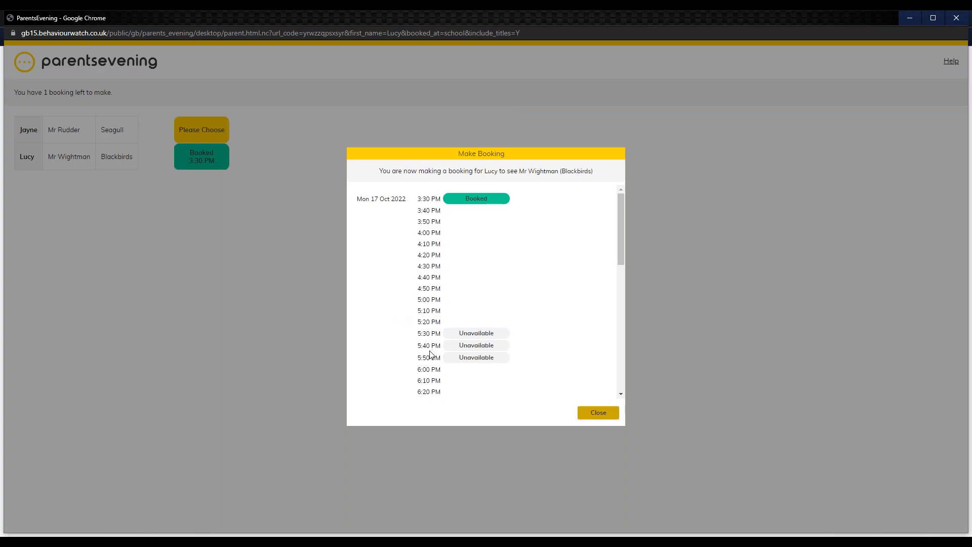
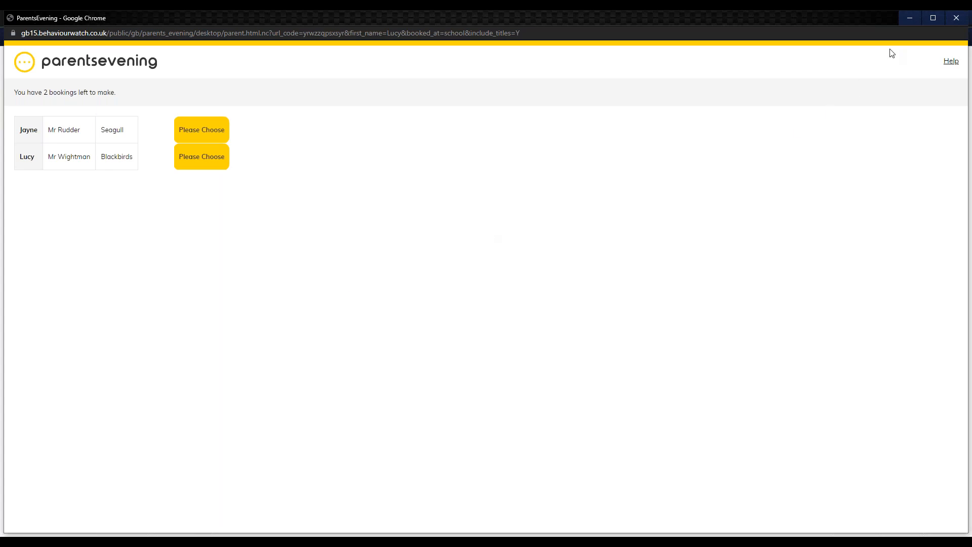
Step: Leave the parent booking page, open the event schedule, and examine its event dates plus the form, class, year group and student filters
{"action": "left_click", "coordinate": [956, 19]}
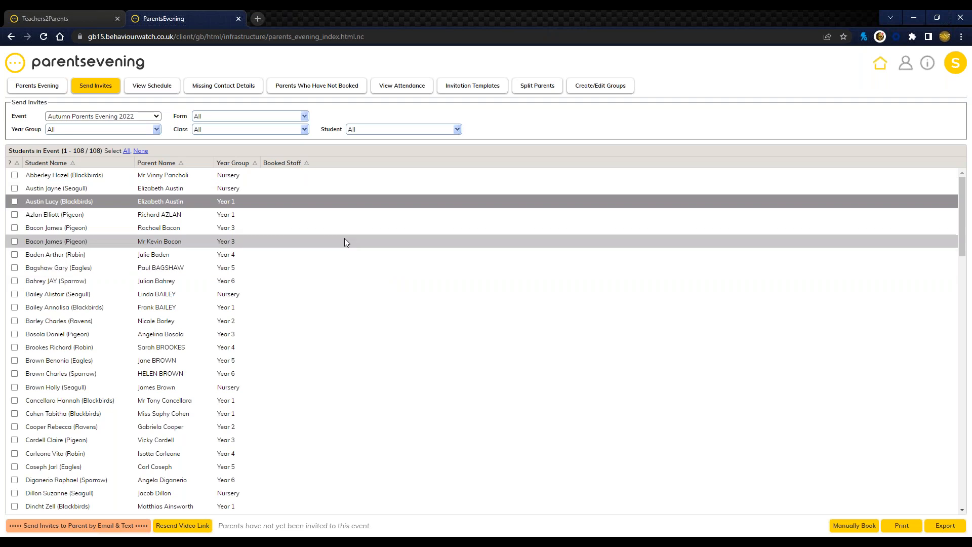
{"action": "left_click", "coordinate": [147, 95]}
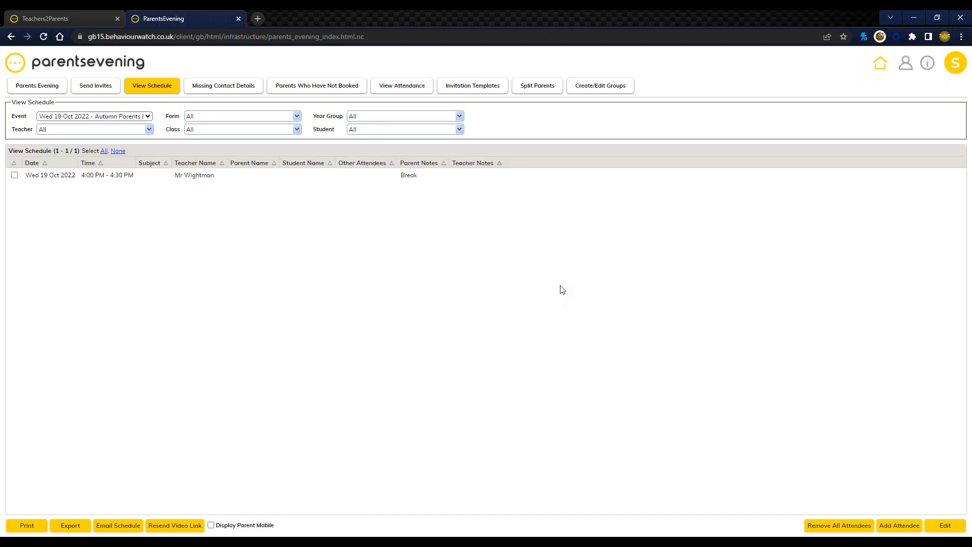
{"action": "double_click", "coordinate": [14, 117]}
{"action": "left_click", "coordinate": [77, 119]}
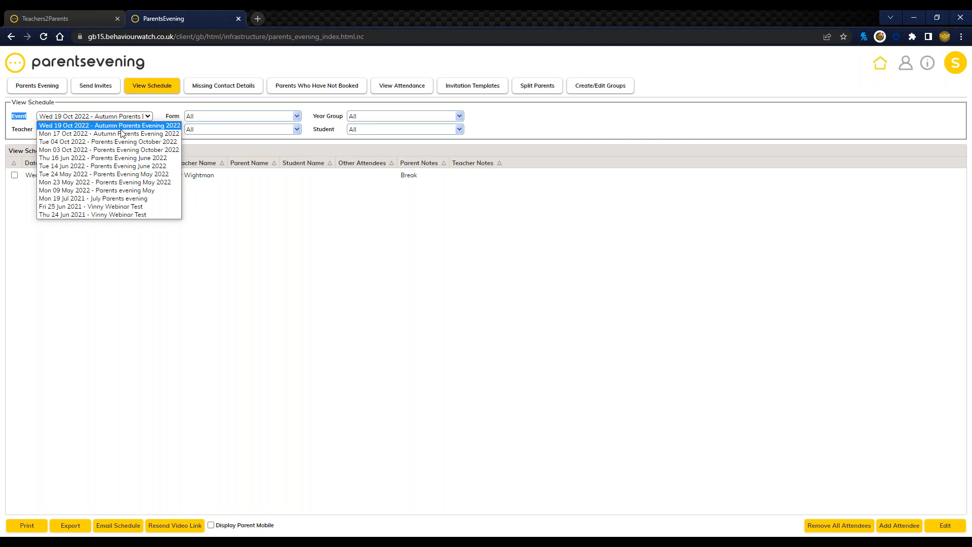
{"action": "left_click", "coordinate": [158, 125]}
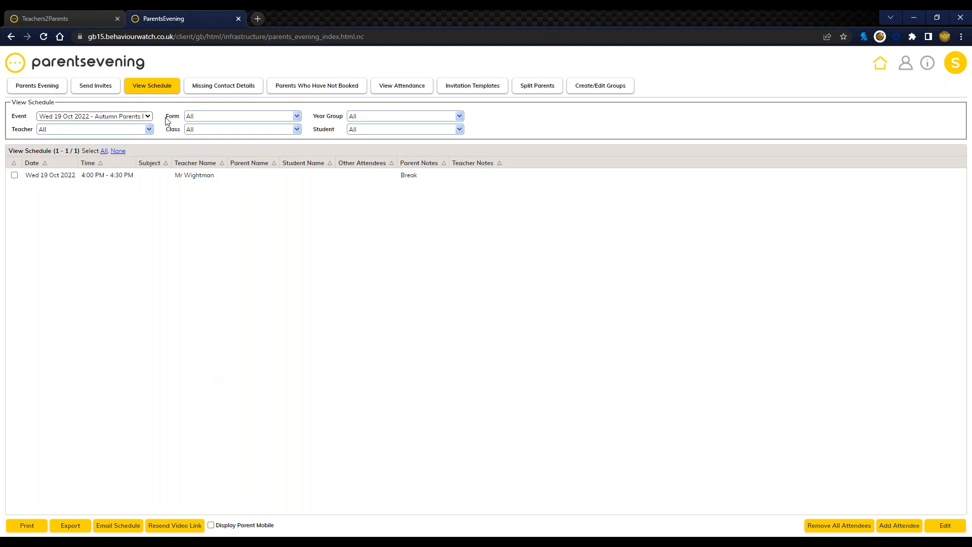
{"action": "left_click_drag", "start_coordinate": [169, 121], "coordinate": [335, 135]}
{"action": "left_click", "coordinate": [329, 141]}
{"action": "left_click", "coordinate": [130, 118]}
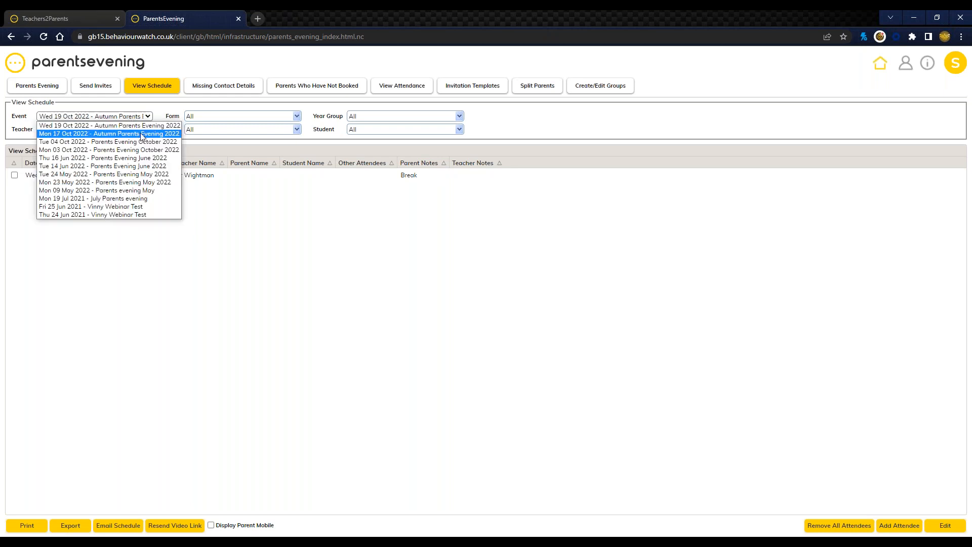
{"action": "left_click", "coordinate": [334, 287]}
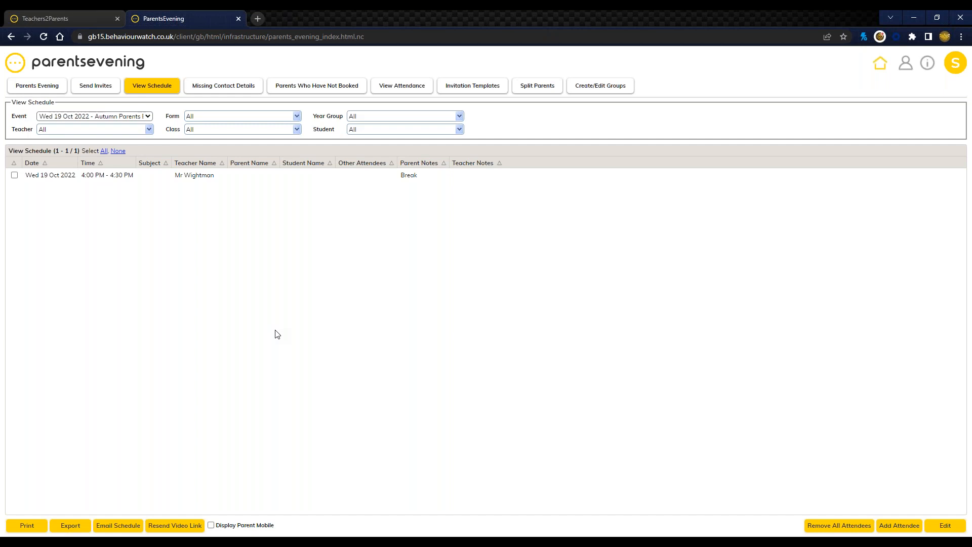
Step: Filter the Wed 19 Oct 2022 schedule by the Blackbirds teacher and sort it by date, teacher name and student name
{"action": "left_click", "coordinate": [143, 133]}
{"action": "left_click", "coordinate": [142, 146]}
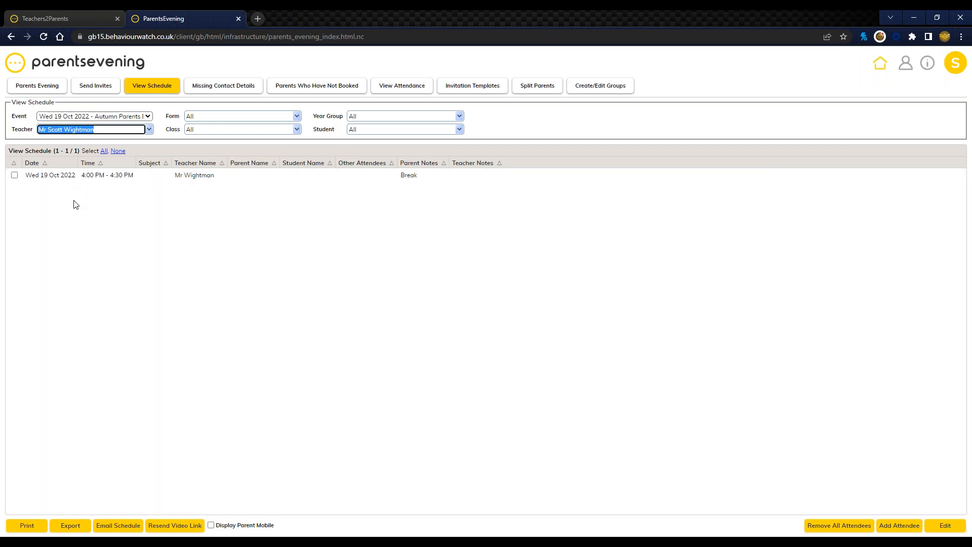
{"action": "left_click", "coordinate": [53, 165]}
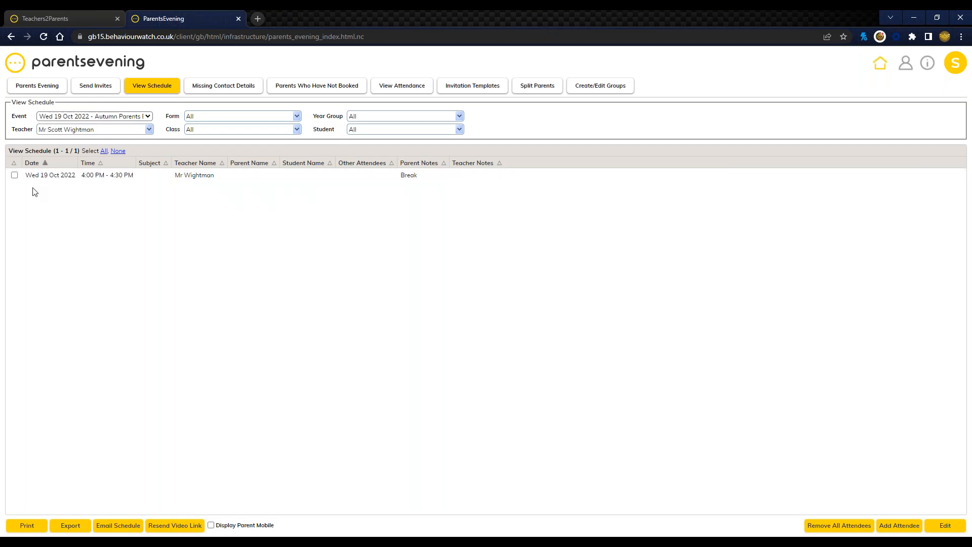
{"action": "left_click", "coordinate": [198, 165]}
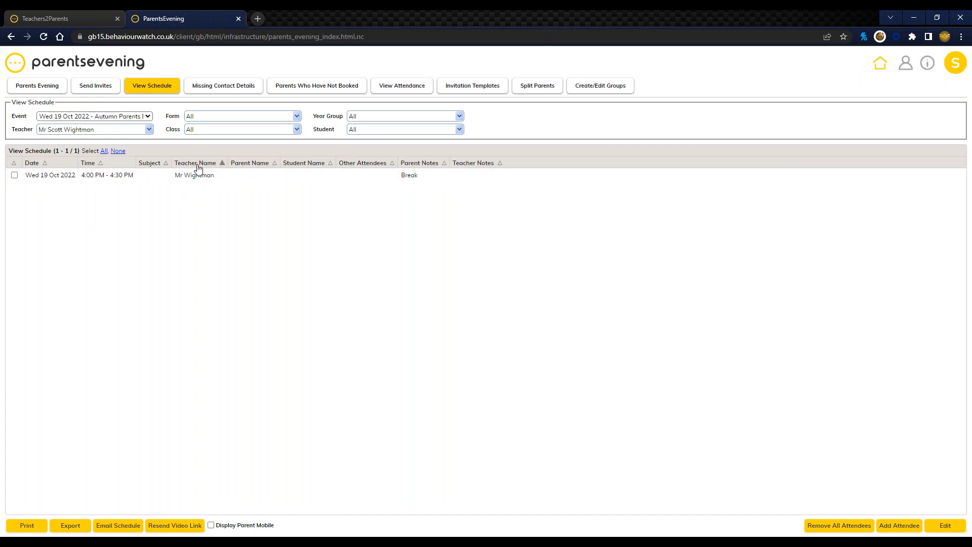
{"action": "left_click", "coordinate": [302, 165]}
{"action": "left_click", "coordinate": [312, 166]}
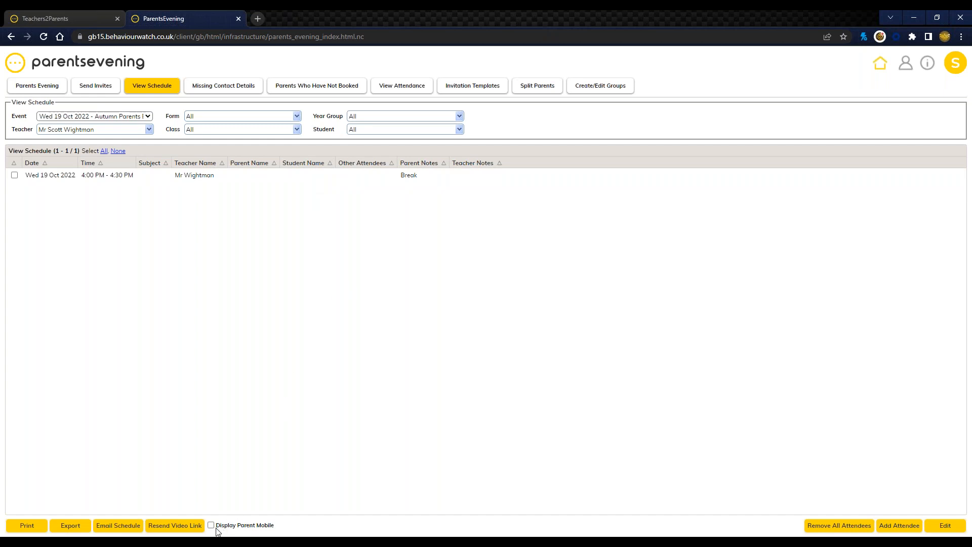
Step: Display the parents' mobile numbers in the schedule
{"action": "left_click_drag", "start_coordinate": [216, 528], "coordinate": [267, 525]}
{"action": "left_click", "coordinate": [281, 525]}
{"action": "left_click", "coordinate": [211, 526]}
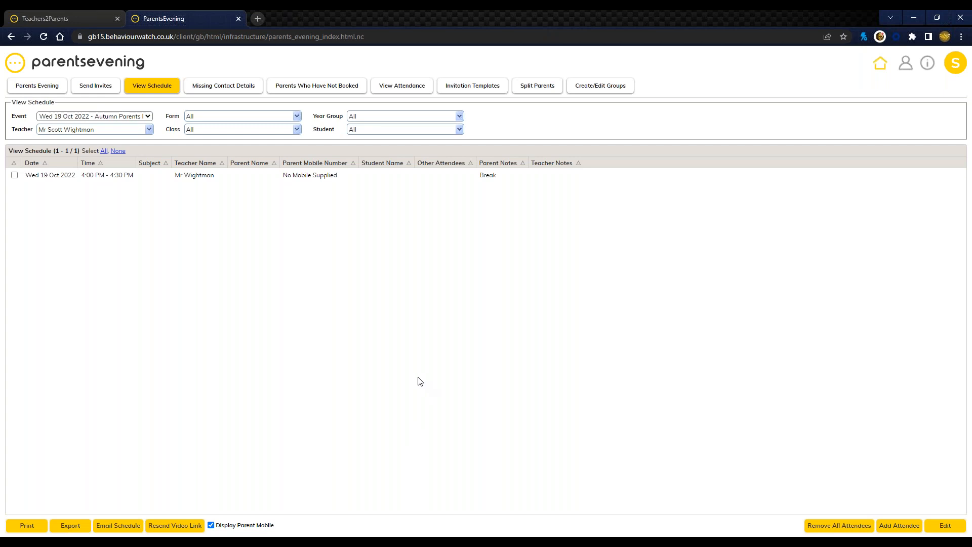
Step: Open the list of parents who have not booked for Autumn Parents Evening 2022 and examine how many are listed
{"action": "left_click", "coordinate": [307, 95]}
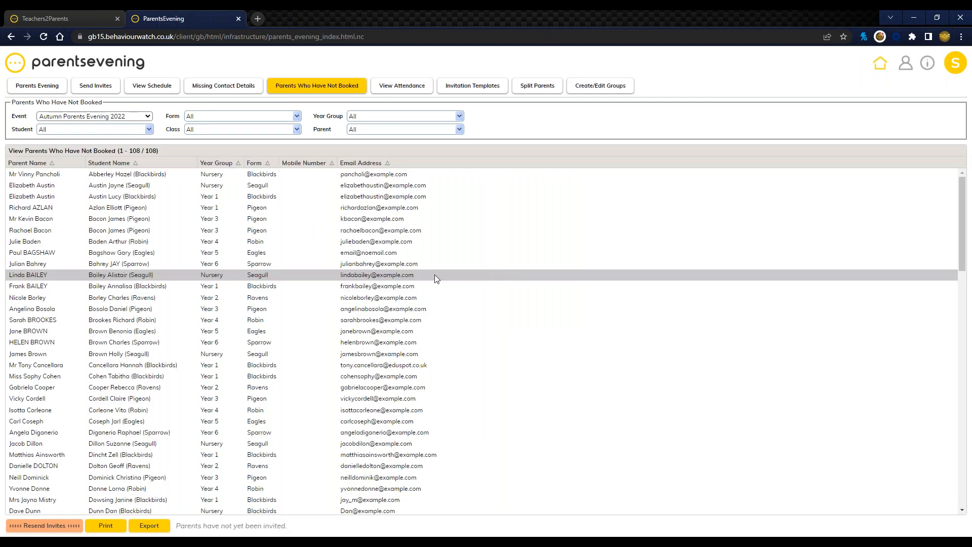
{"action": "left_click_drag", "start_coordinate": [125, 151], "coordinate": [147, 153]}
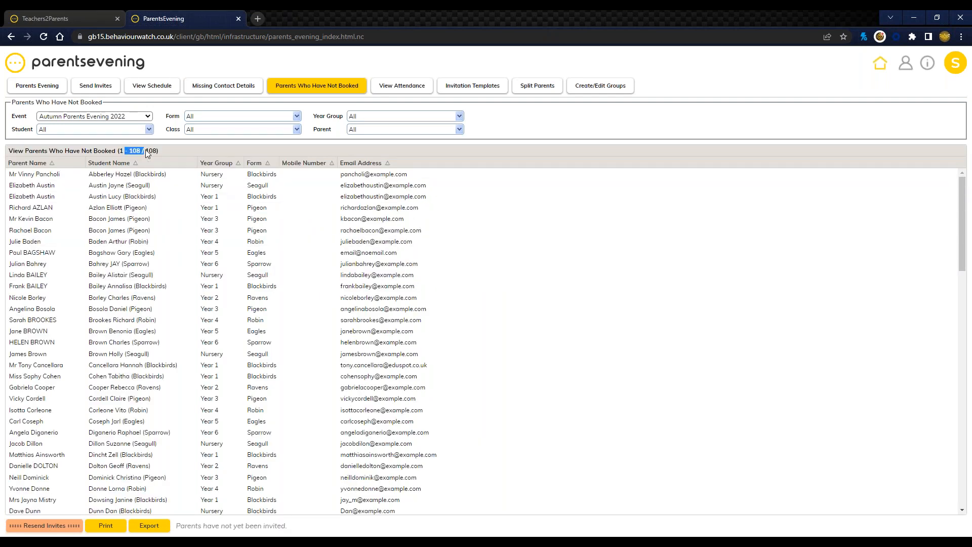
{"action": "left_click", "coordinate": [201, 150]}
Step: Open the split parents list and examine the priority 2 parent enabled for the Pigeon student
{"action": "left_click", "coordinate": [542, 87]}
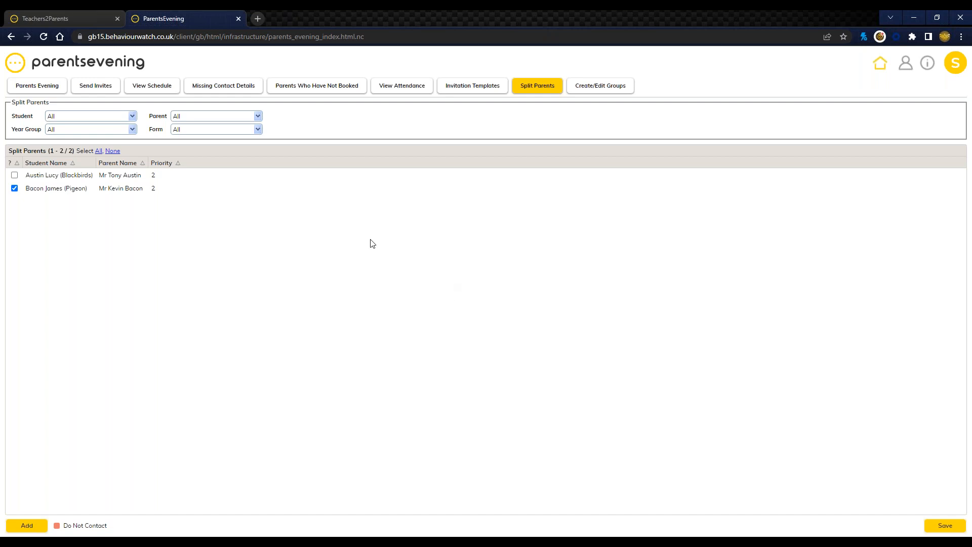
{"action": "left_click", "coordinate": [153, 188]}
{"action": "left_click", "coordinate": [252, 246]}
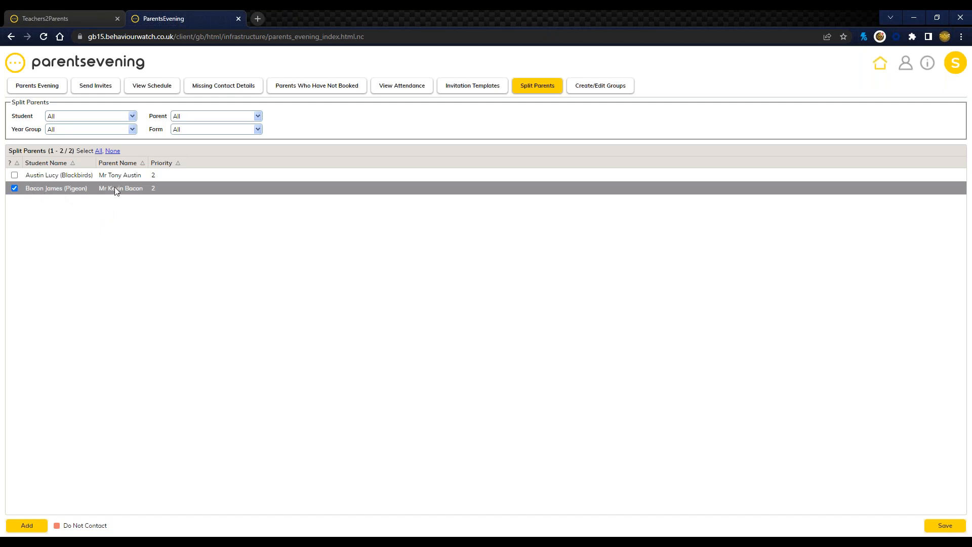
{"action": "left_click_drag", "start_coordinate": [109, 188], "coordinate": [125, 189]}
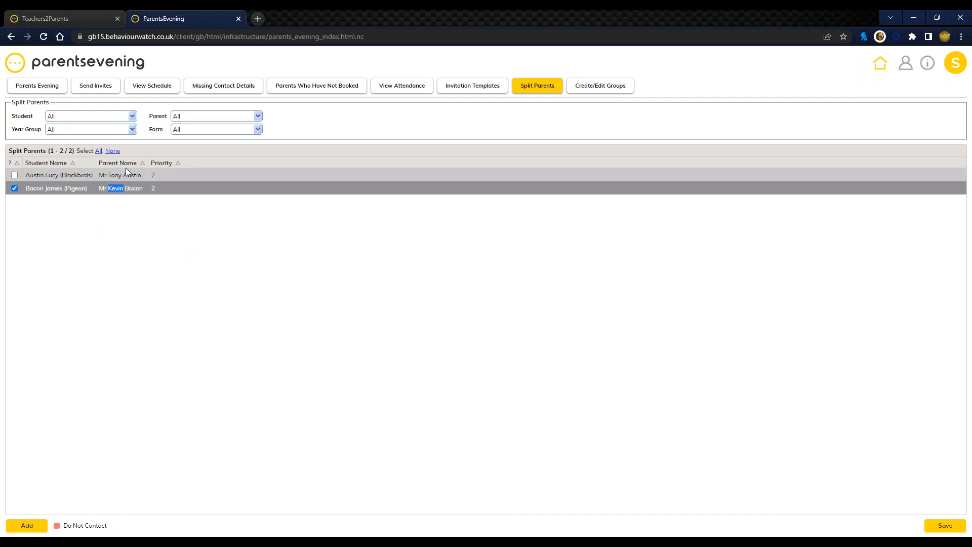
Step: Open the invites list and compare the two separate parent entries for the Year 3 Pigeon student
{"action": "left_click", "coordinate": [113, 92]}
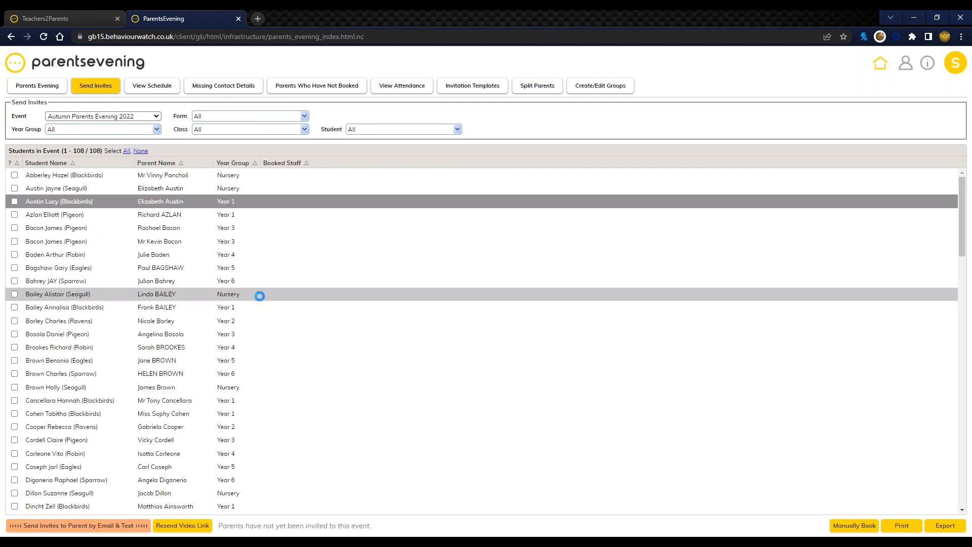
{"action": "left_click", "coordinate": [83, 241]}
{"action": "left_click", "coordinate": [76, 228]}
{"action": "left_click_drag", "start_coordinate": [138, 226], "coordinate": [167, 228]}
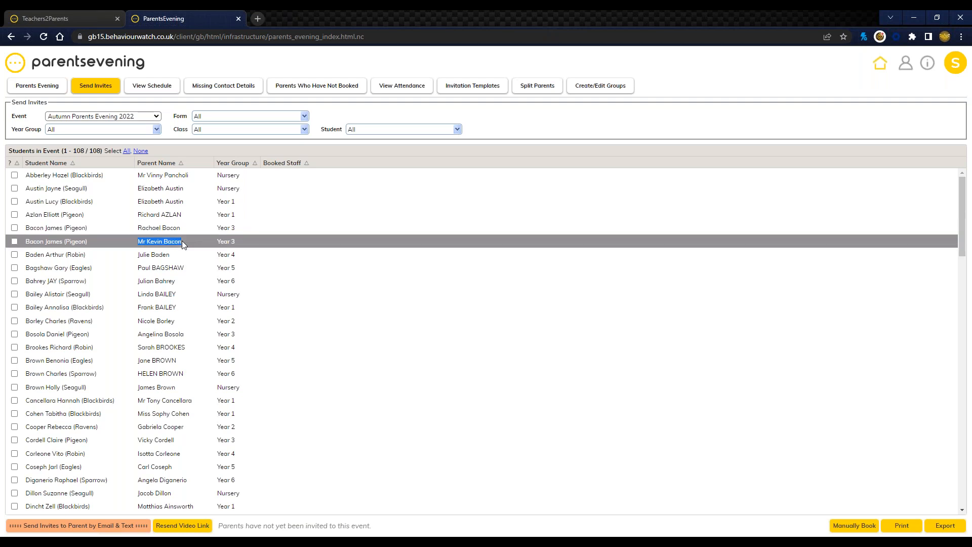
{"action": "left_click", "coordinate": [93, 230]}
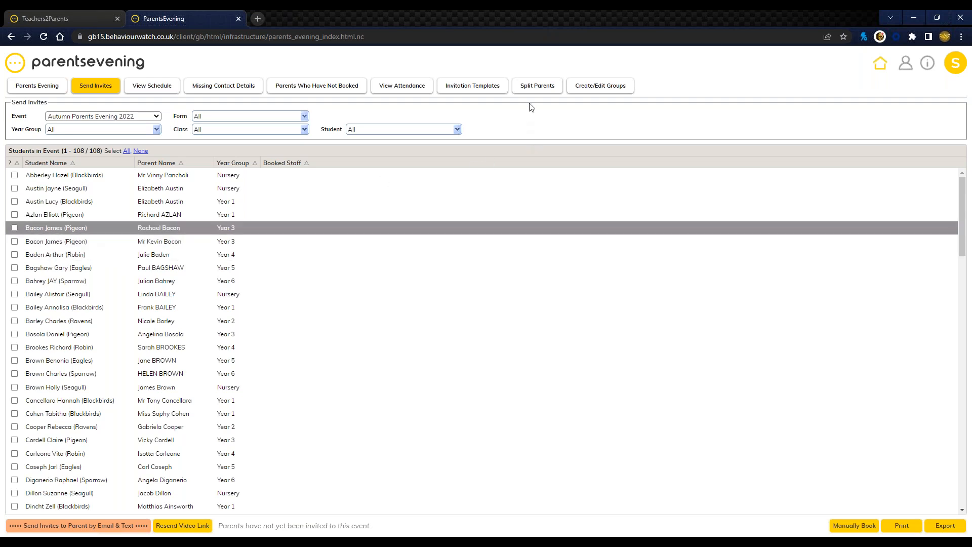
Step: Revisit the split parents list, and examine the priority 2 parent of the Year 1 Blackbirds student in the admin student list
{"action": "left_click", "coordinate": [535, 90]}
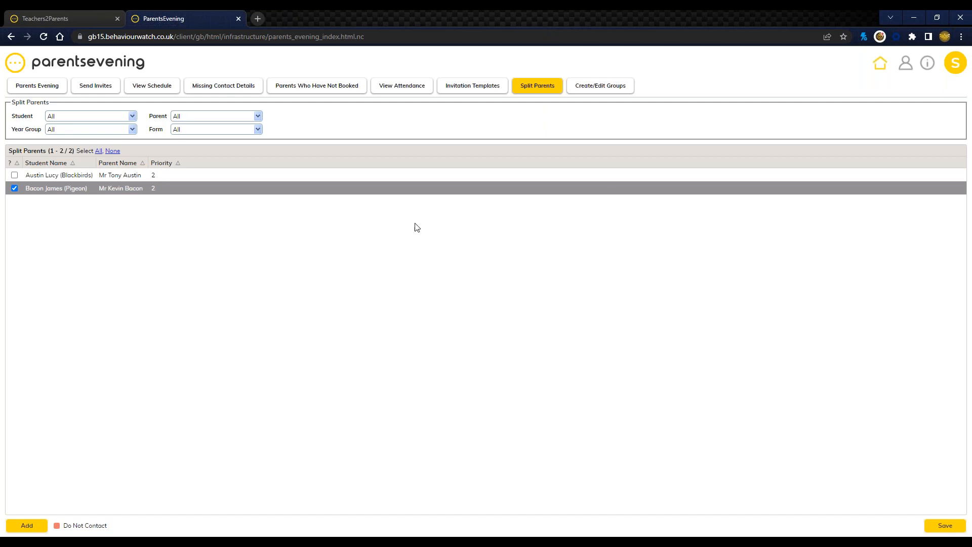
{"action": "left_click", "coordinate": [906, 63]}
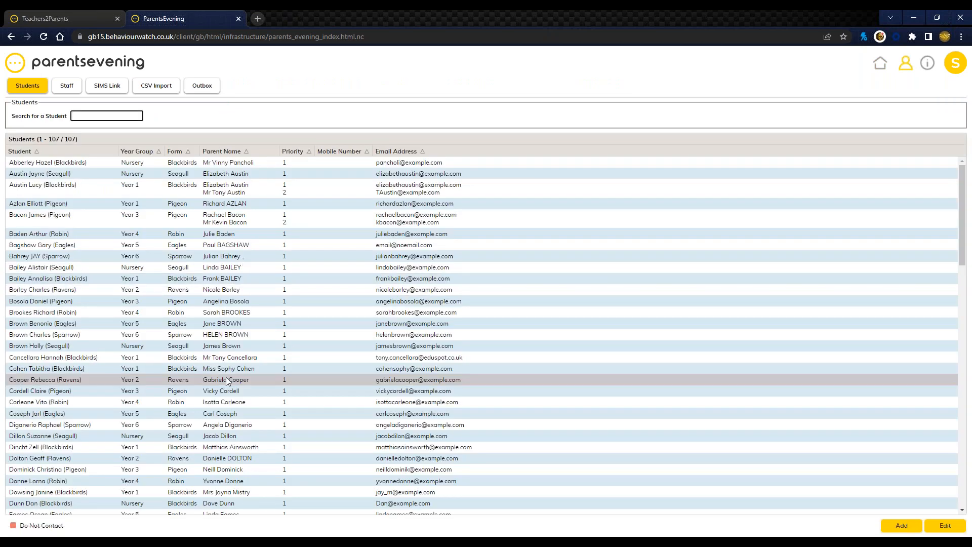
{"action": "double_click", "coordinate": [286, 192]}
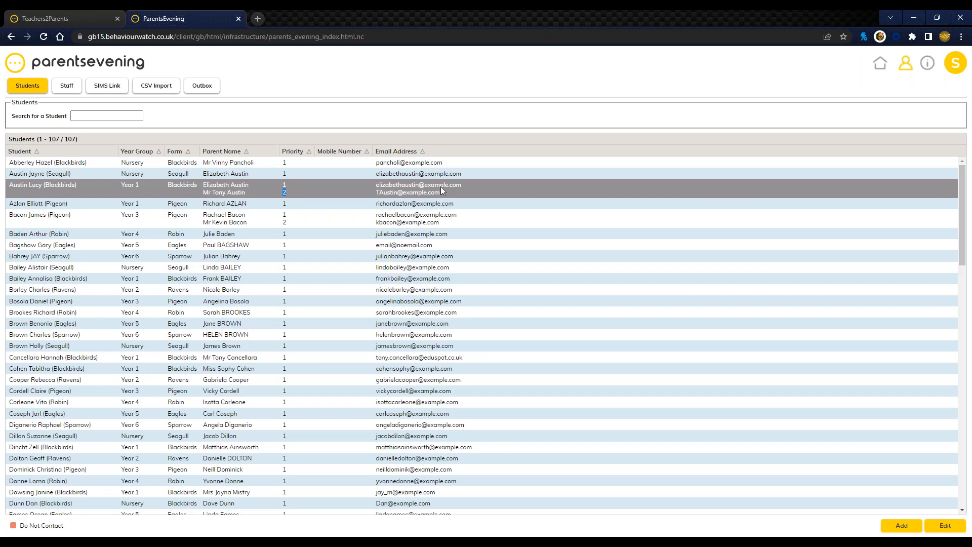
Step: Examine the priority options for adding a parent to the Nursery Seagull student with a Blackbirds sibling, leaving the record without saving
{"action": "double_click", "coordinate": [307, 180]}
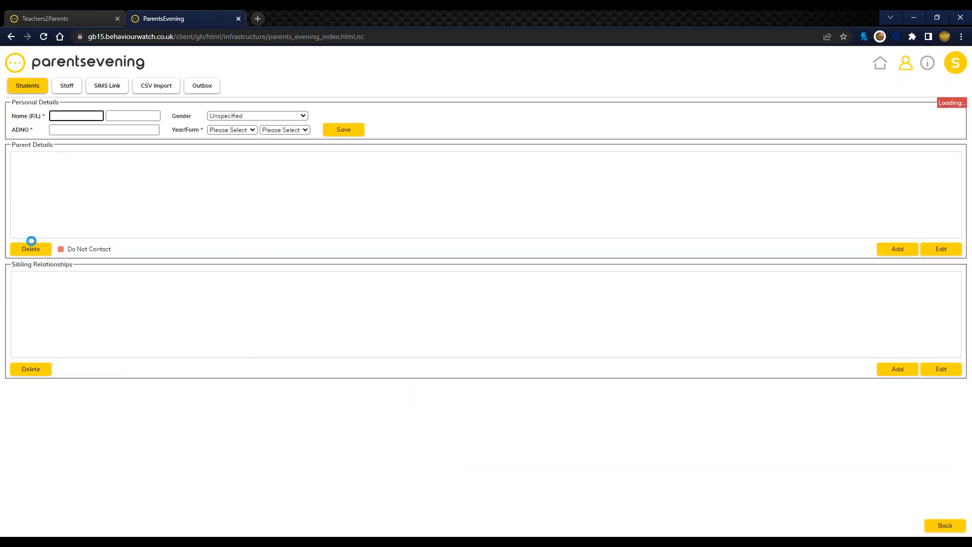
{"action": "left_click", "coordinate": [897, 249]}
{"action": "left_click", "coordinate": [465, 319]}
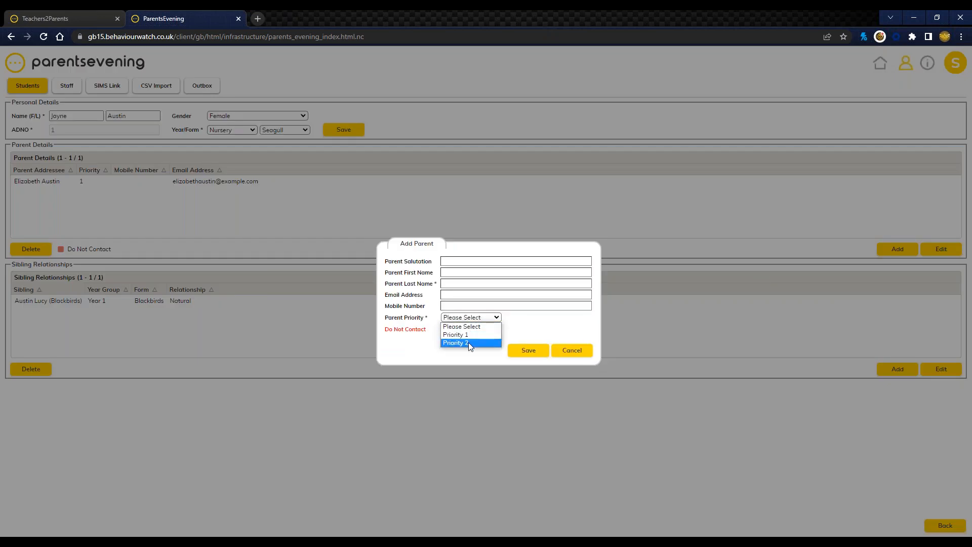
{"action": "left_click", "coordinate": [582, 352]}
{"action": "left_click", "coordinate": [582, 352]}
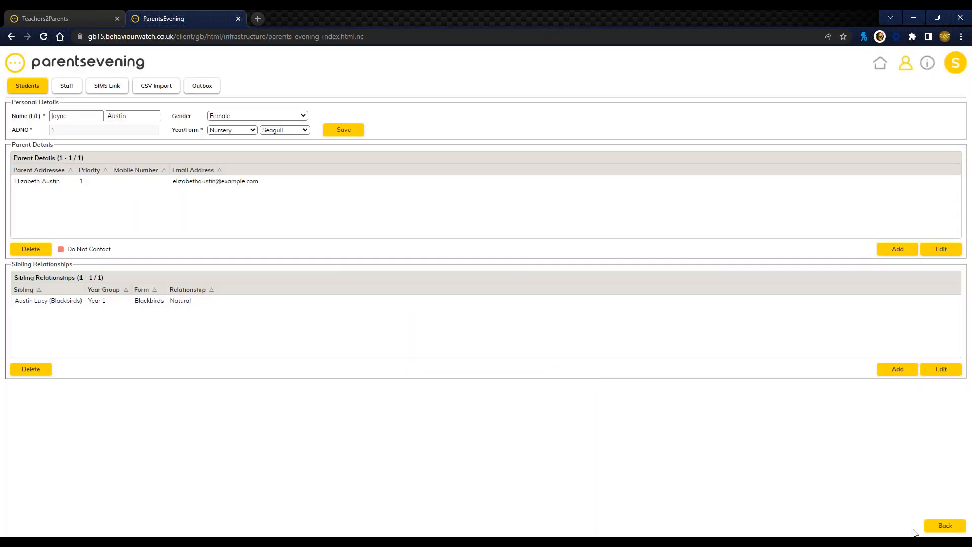
{"action": "left_click", "coordinate": [945, 527]}
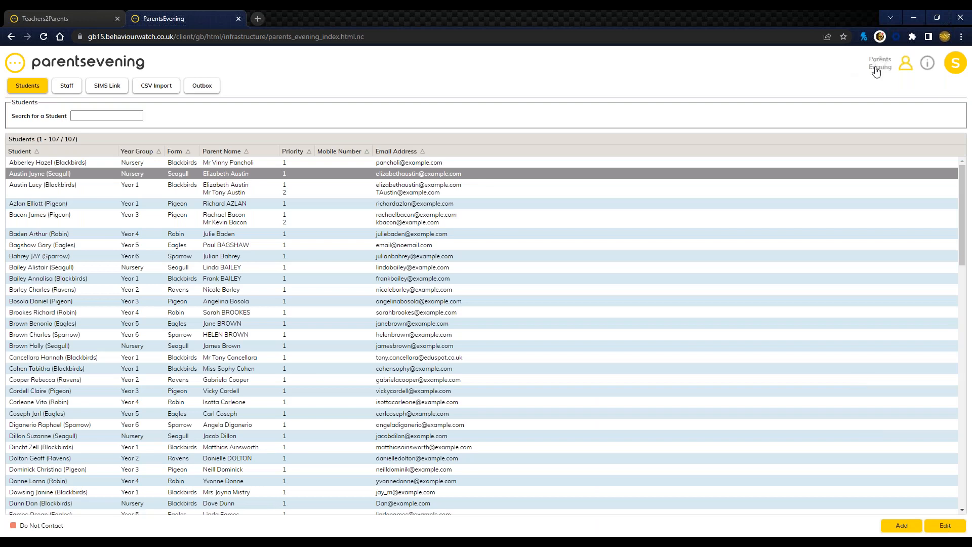
Step: Return to the split parents list and examine the Add Split Parent form with its student options, leaving without saving
{"action": "left_click", "coordinate": [879, 64]}
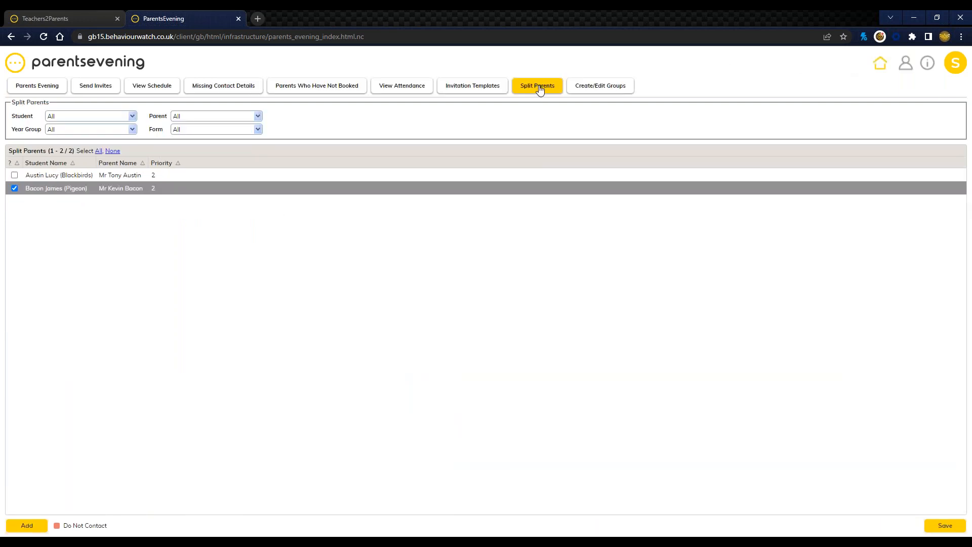
{"action": "left_click", "coordinate": [25, 527]}
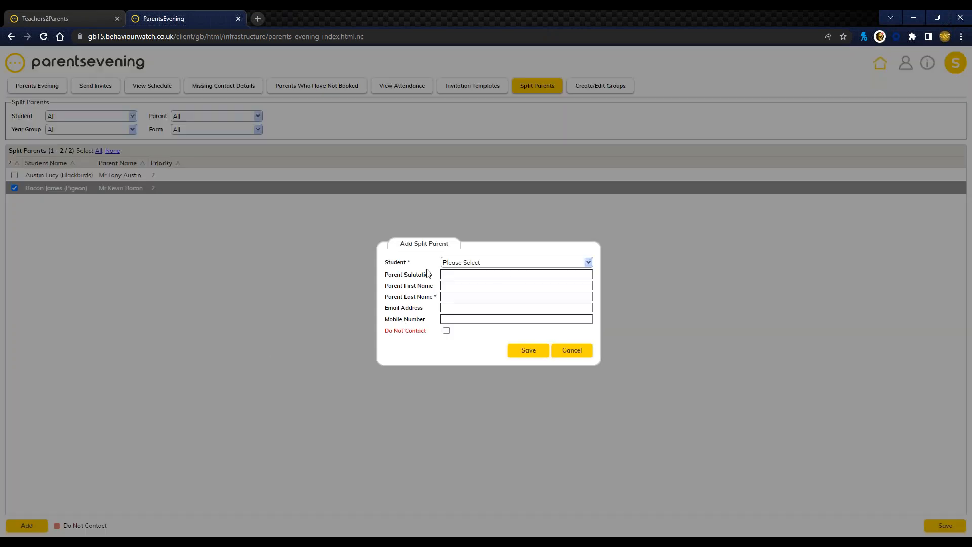
{"action": "left_click", "coordinate": [506, 263]}
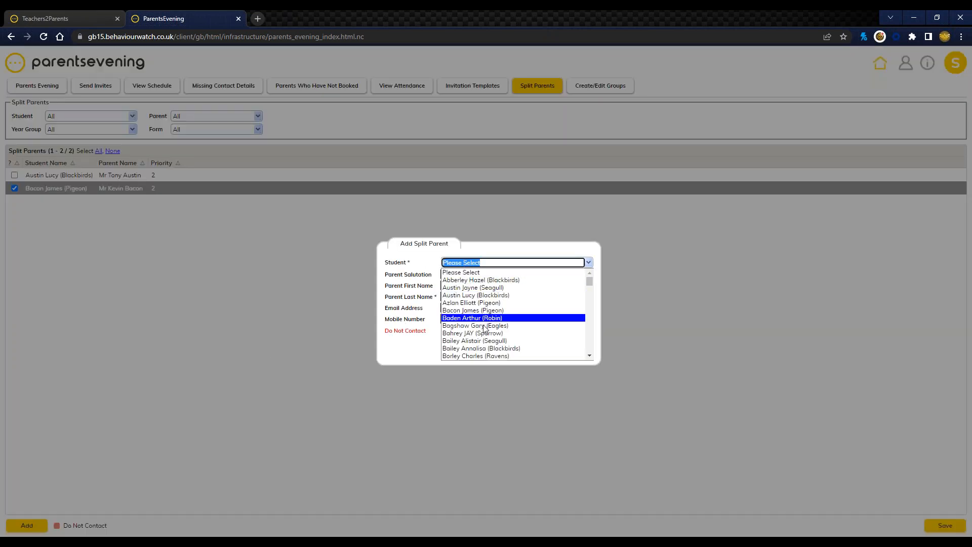
{"action": "left_click", "coordinate": [499, 360]}
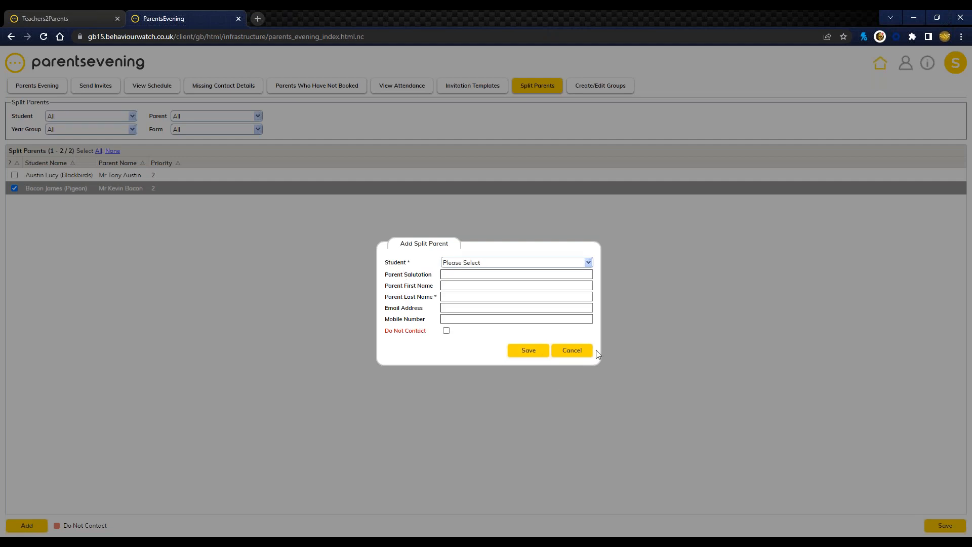
{"action": "left_click", "coordinate": [583, 352]}
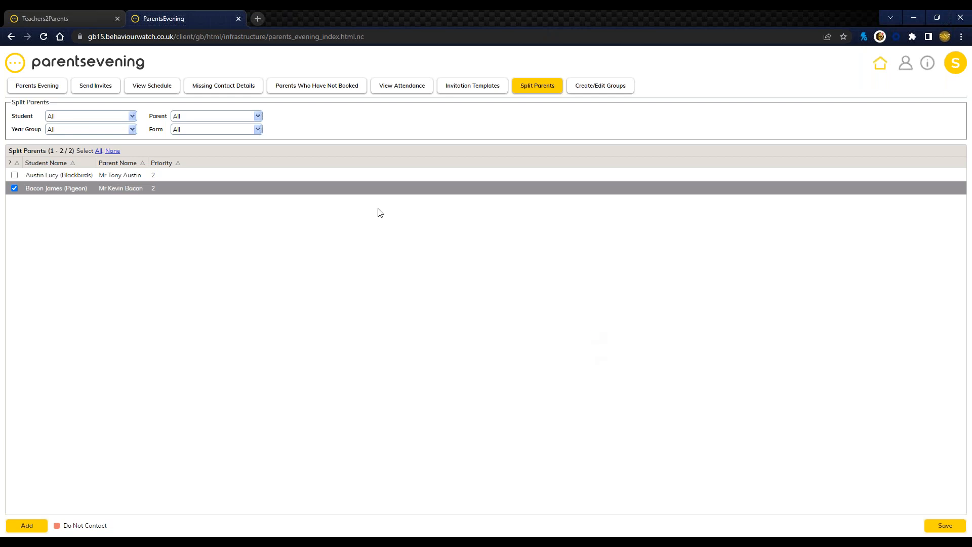
Step: Reload the parents evenings list for 2022-23 and delete the Parents Evening October 2022 event
{"action": "left_click", "coordinate": [44, 37]}
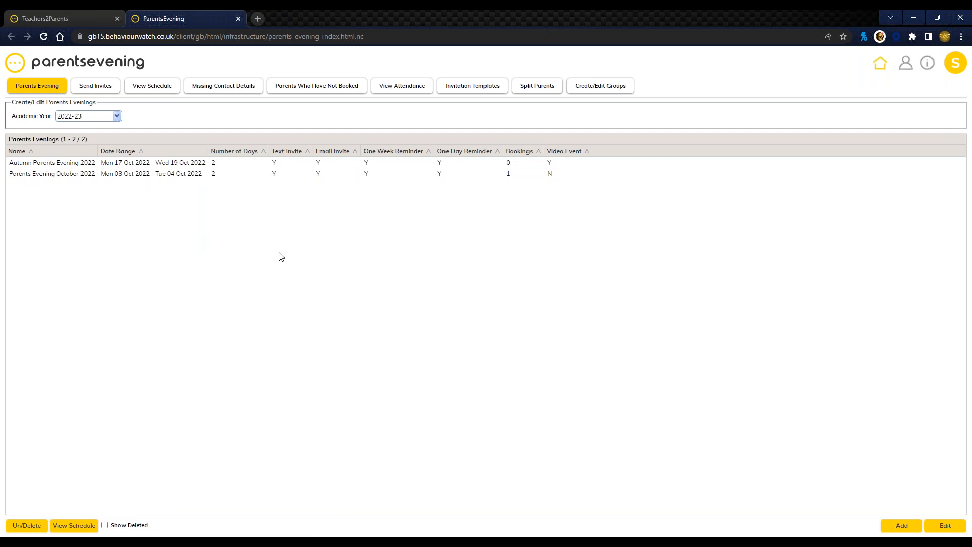
{"action": "left_click", "coordinate": [98, 172]}
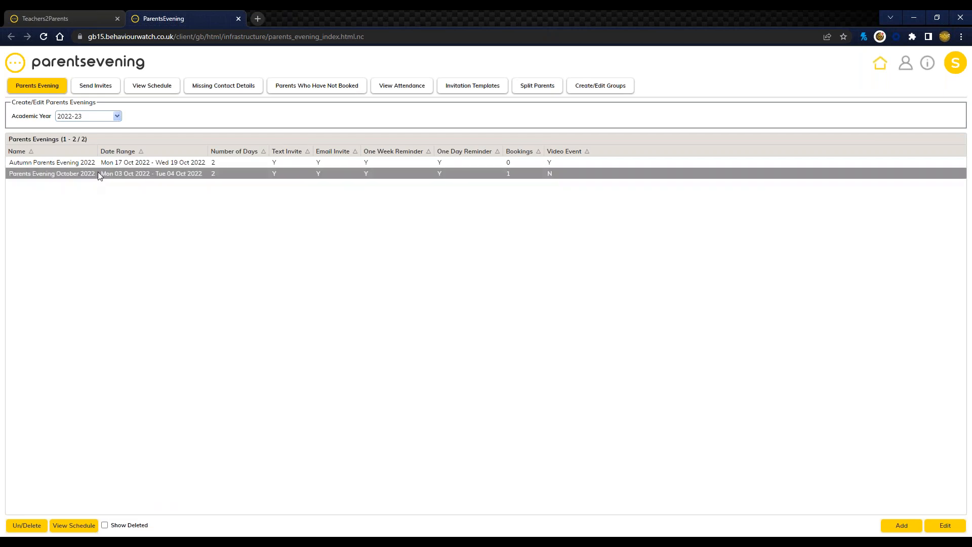
{"action": "left_click", "coordinate": [25, 527]}
{"action": "left_click", "coordinate": [509, 119]}
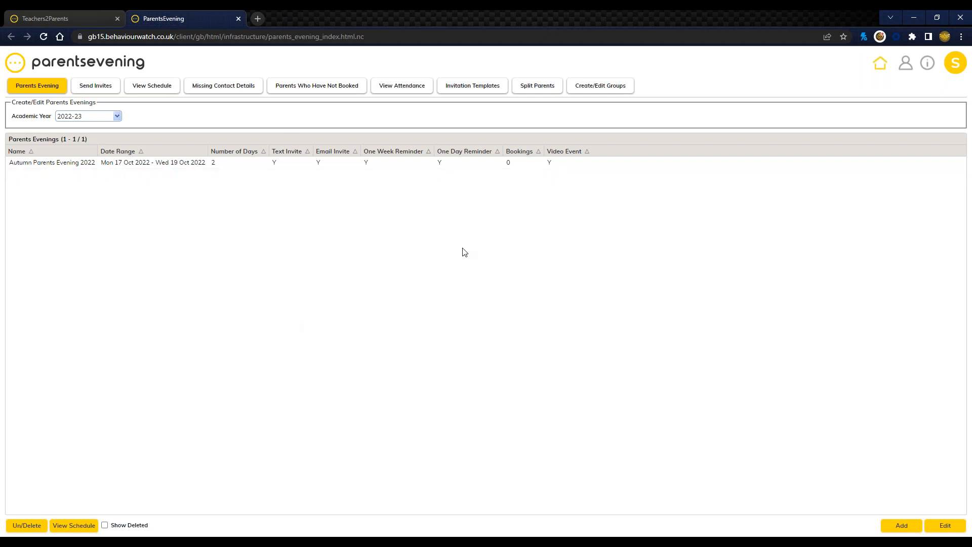
Step: Open the support and user guides
{"action": "left_click", "coordinate": [928, 64]}
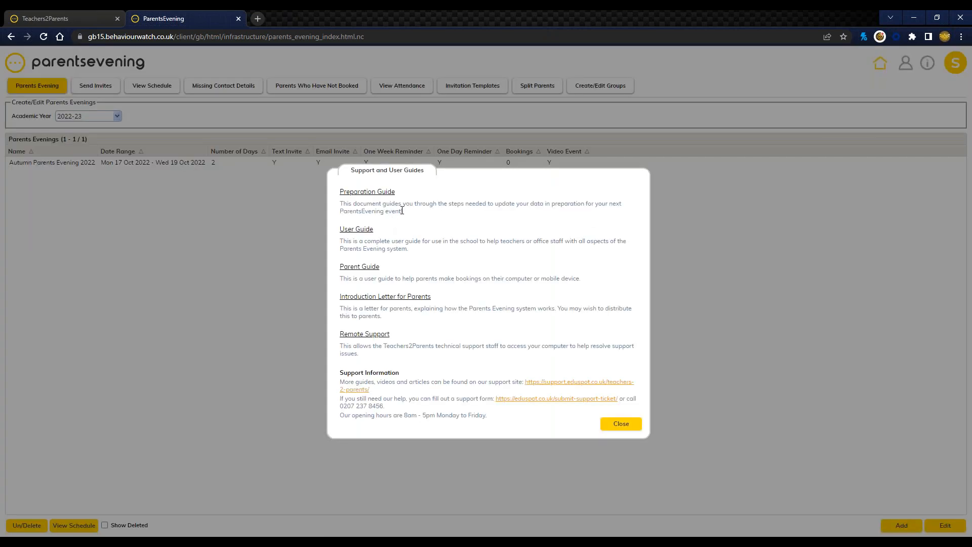
Step: Examine the Preparation Guide entry, the support site link, the support form link and the contact phone number, and close the guides window
{"action": "left_click_drag", "start_coordinate": [401, 211], "coordinate": [338, 191]}
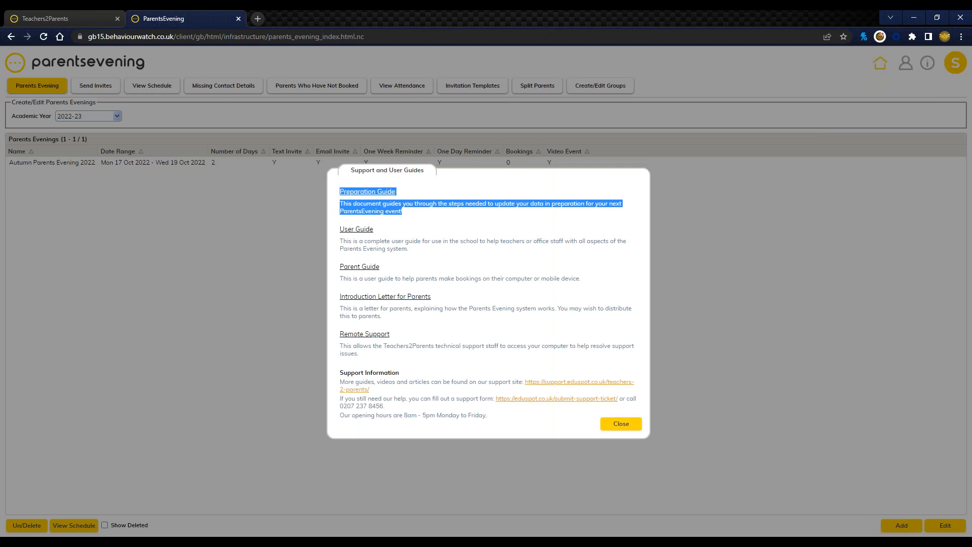
{"action": "left_click", "coordinate": [398, 208]}
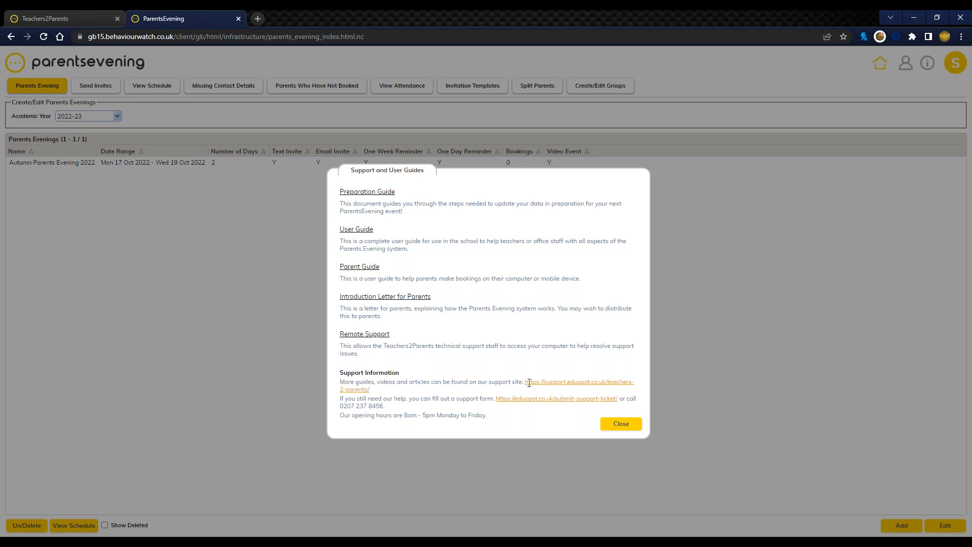
{"action": "left_click_drag", "start_coordinate": [523, 380], "coordinate": [532, 391]}
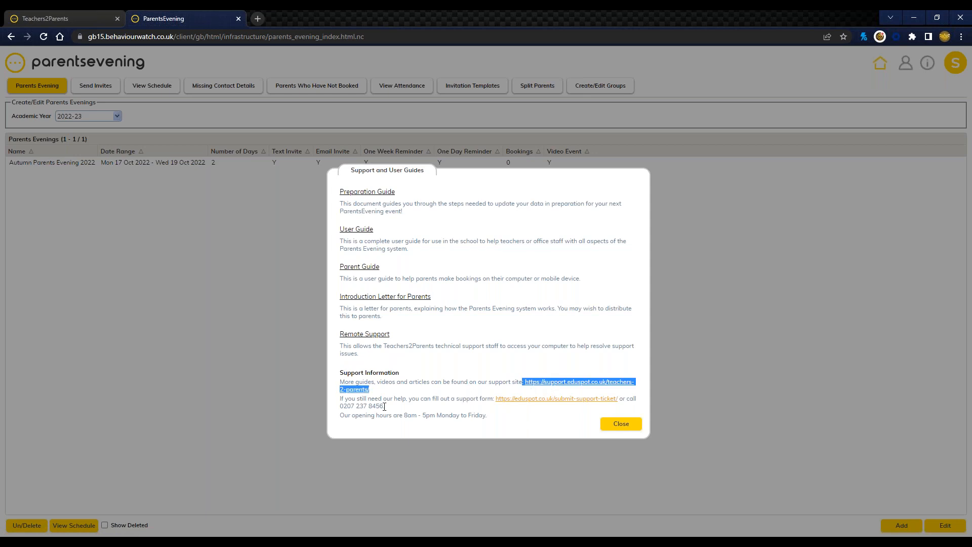
{"action": "left_click", "coordinate": [425, 397]}
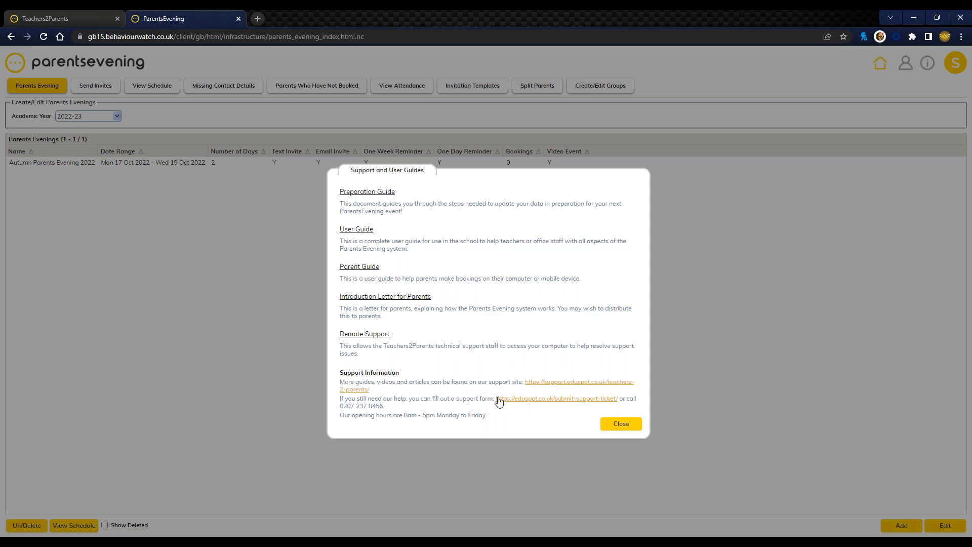
{"action": "left_click_drag", "start_coordinate": [492, 397], "coordinate": [624, 402]}
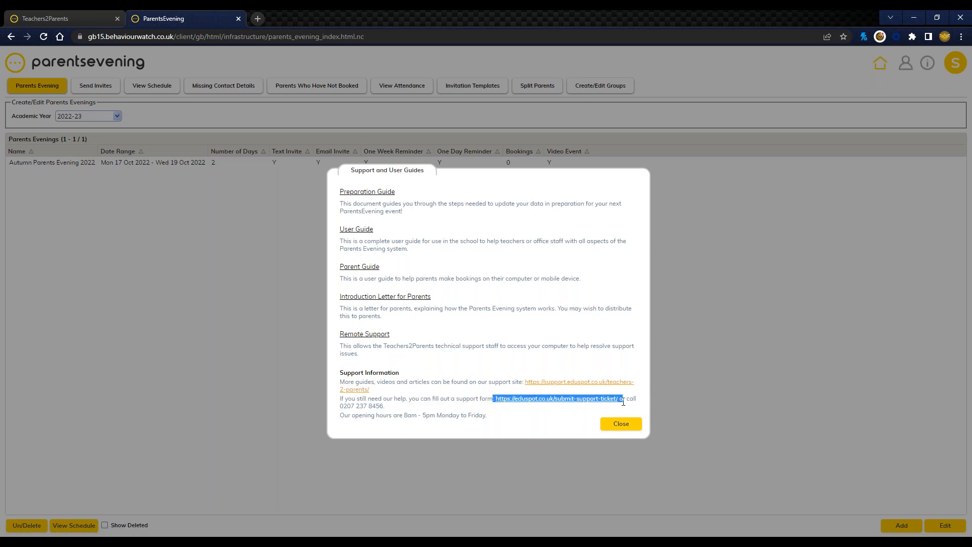
{"action": "left_click_drag", "start_coordinate": [340, 405], "coordinate": [385, 406]}
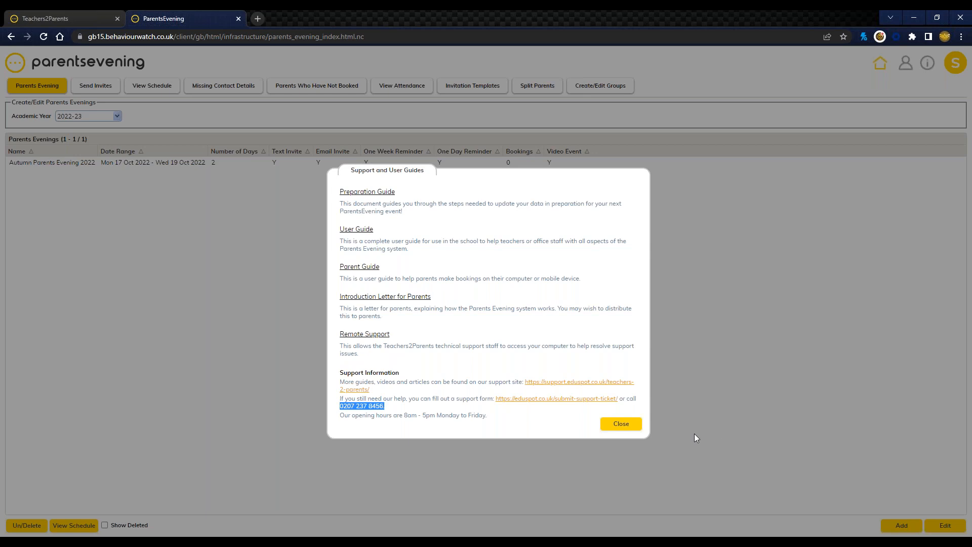
{"action": "left_click", "coordinate": [636, 428]}
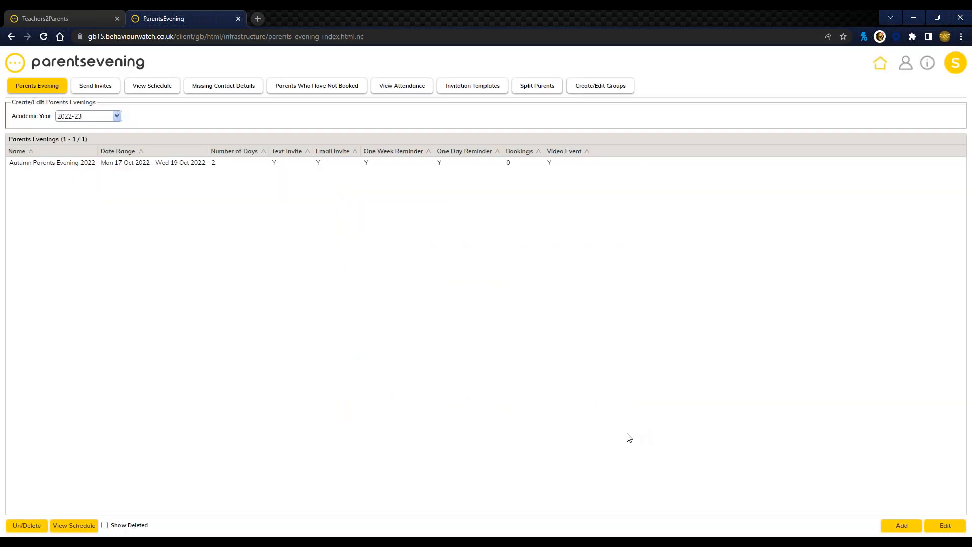